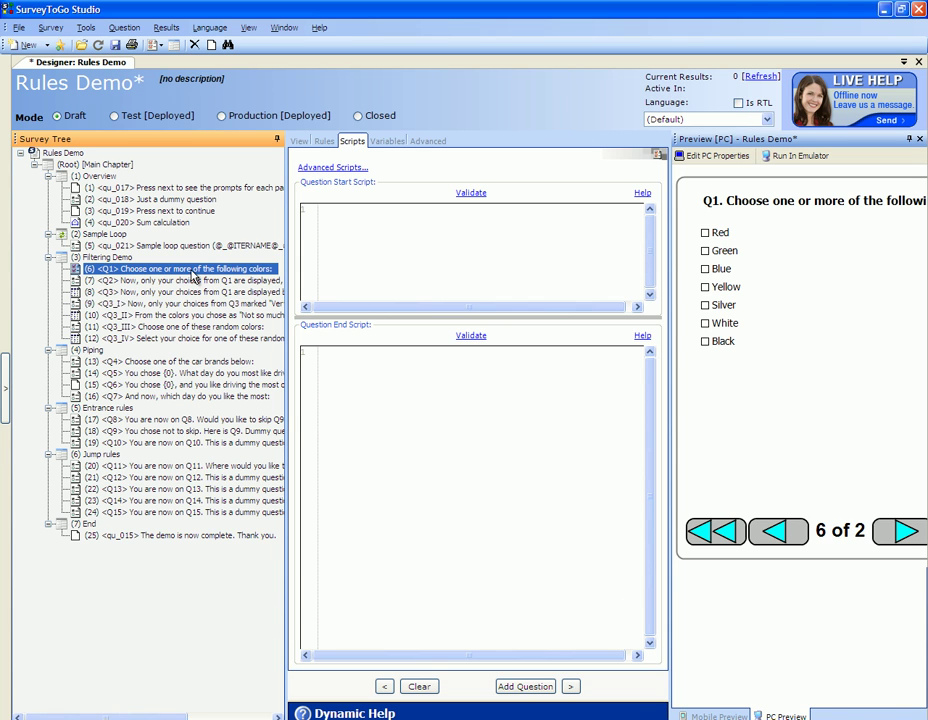
# Start question Q1 in the emulator, choose Red, Blue, Silver and White, and advance to Q2
pyautogui.rightClick(198, 273)
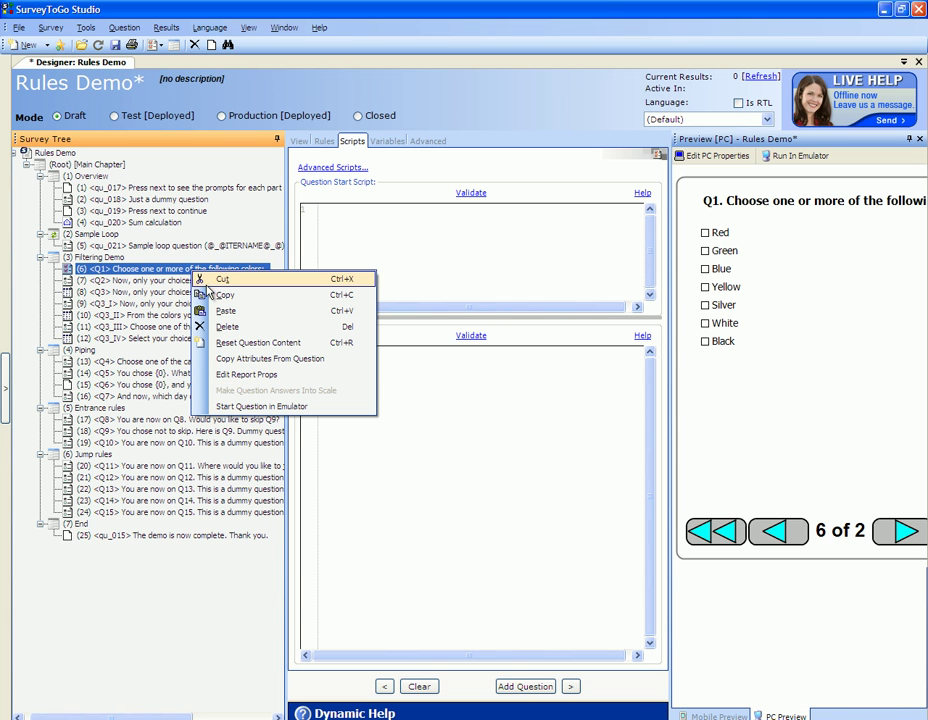
pyautogui.click(252, 407)
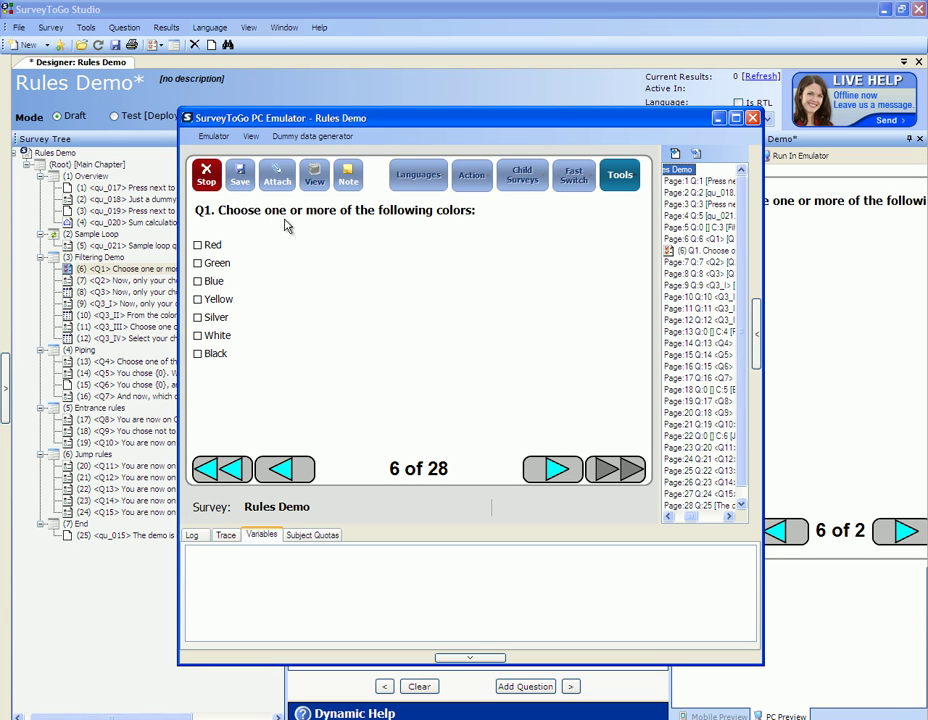
pyautogui.click(220, 247)
pyautogui.click(213, 285)
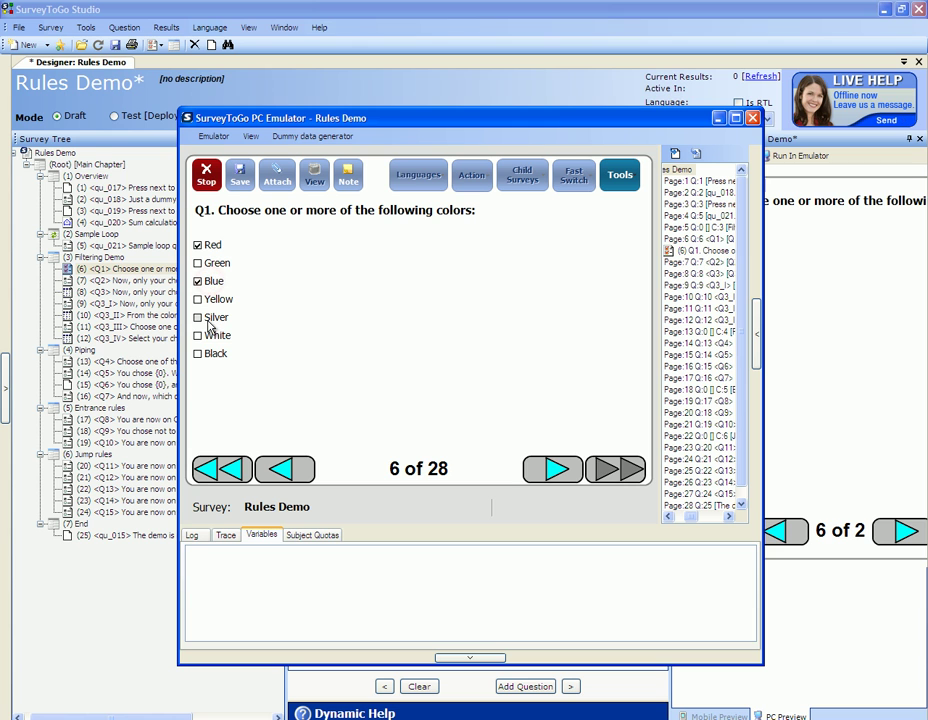
pyautogui.click(210, 318)
pyautogui.click(204, 339)
pyautogui.click(555, 464)
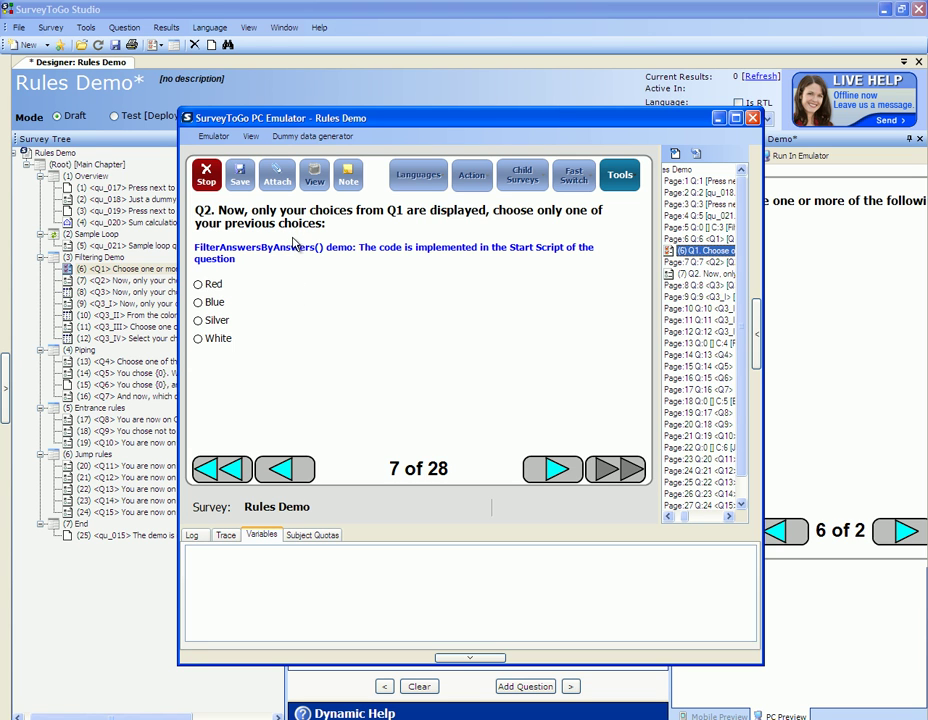
# Answer Q2 with Blue, and in Q3 rate Red and Blue as Very much and Silver and White as Not at all
pyautogui.click(212, 306)
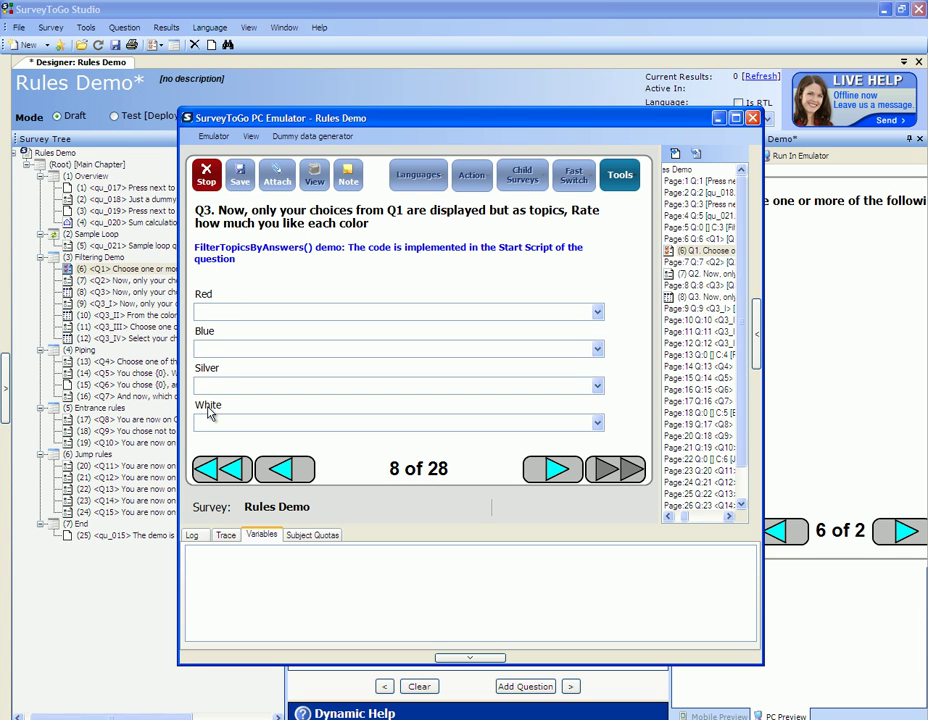
pyautogui.click(204, 313)
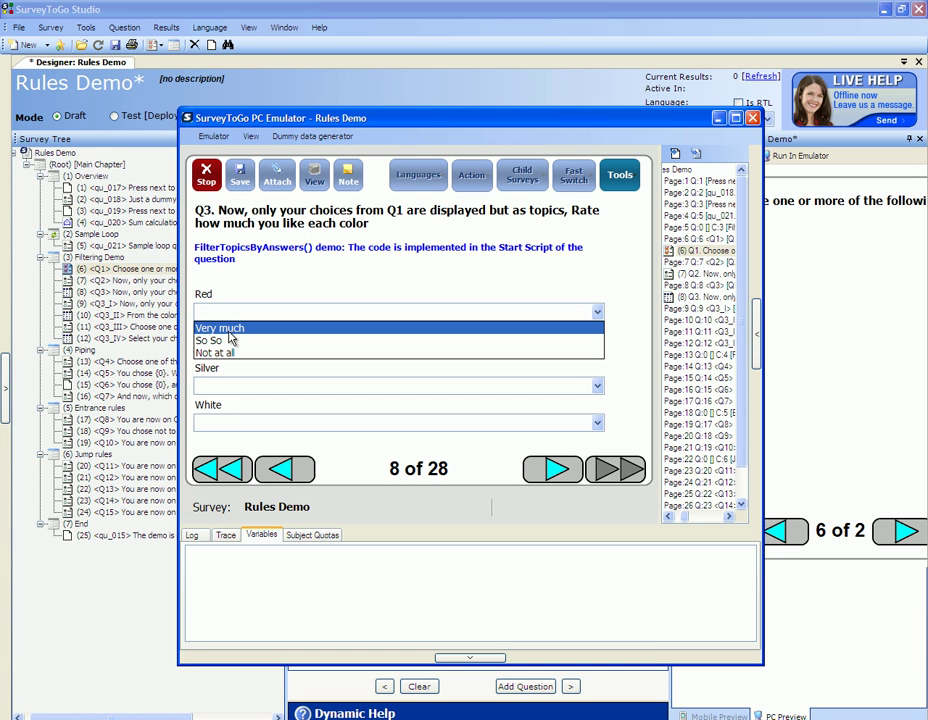
pyautogui.click(228, 328)
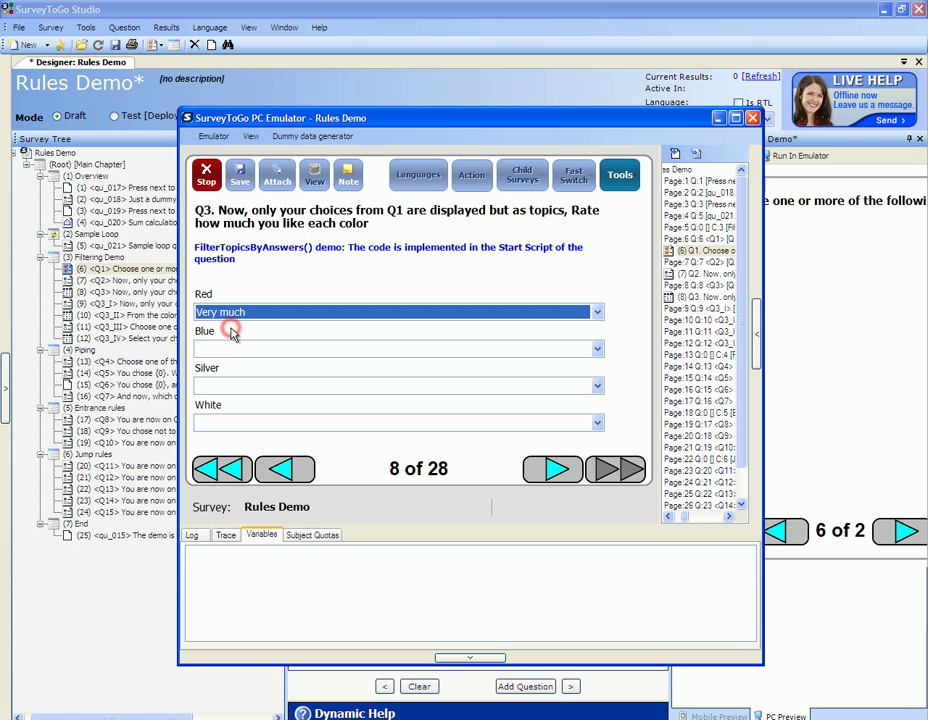
pyautogui.click(216, 350)
pyautogui.click(222, 366)
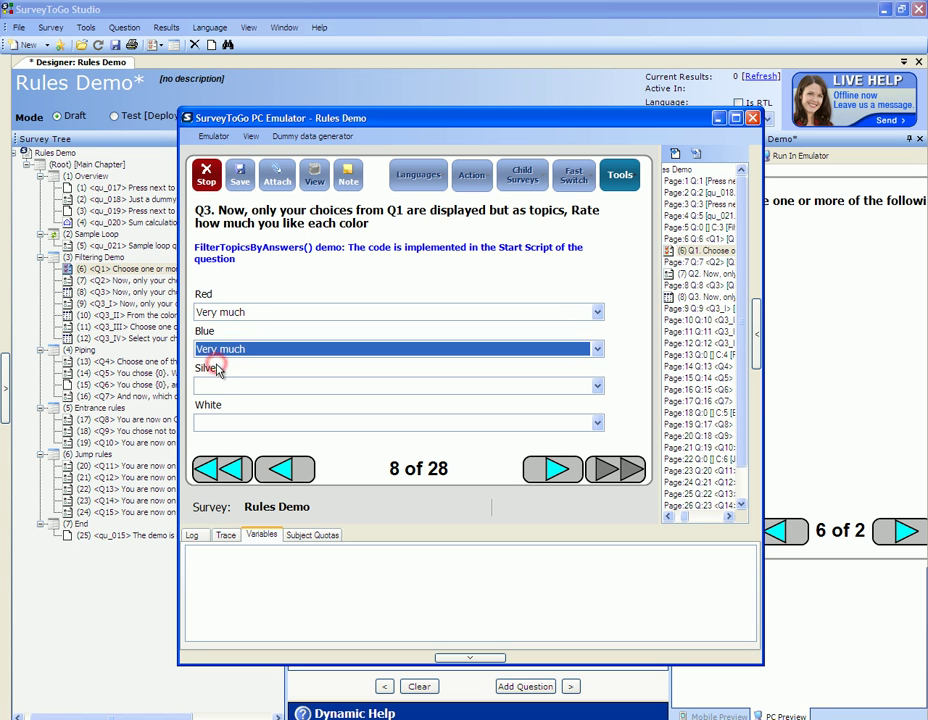
pyautogui.click(228, 387)
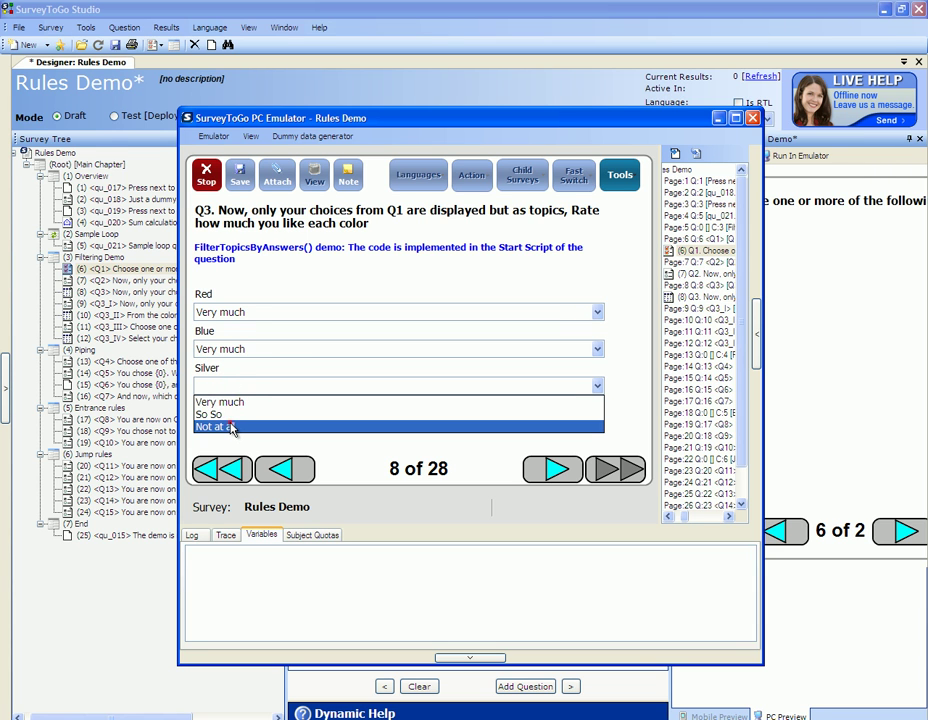
pyautogui.click(229, 428)
pyautogui.click(228, 421)
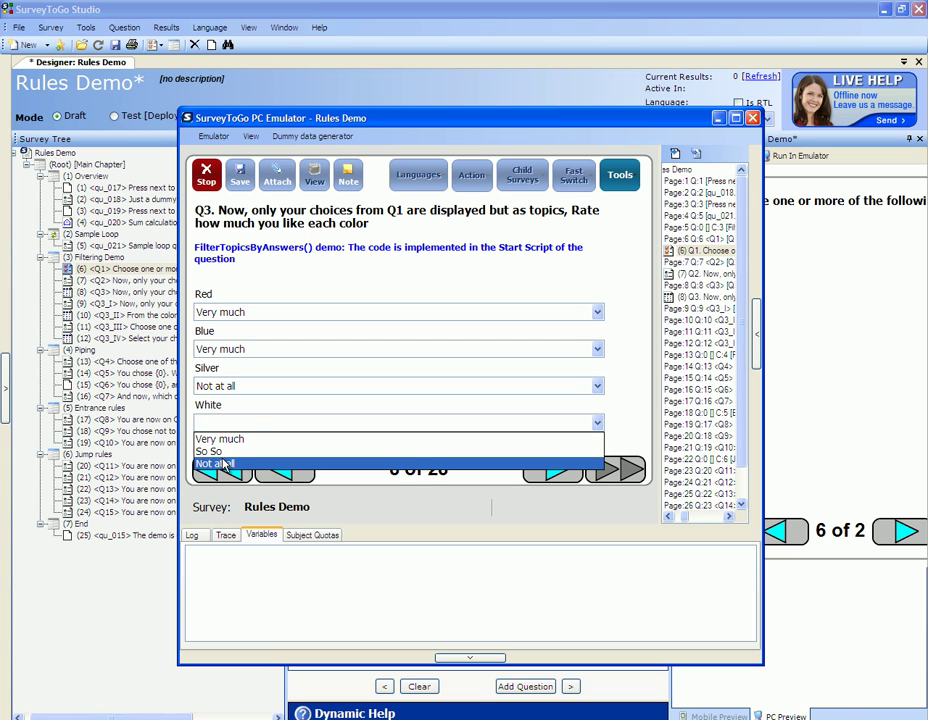
pyautogui.click(222, 464)
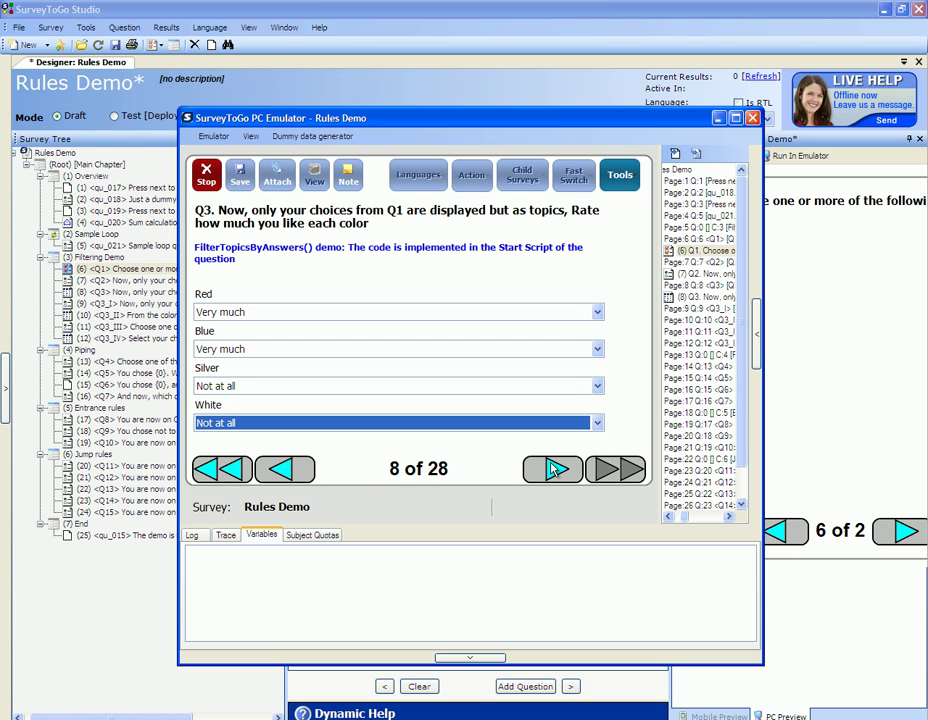
pyautogui.click(553, 470)
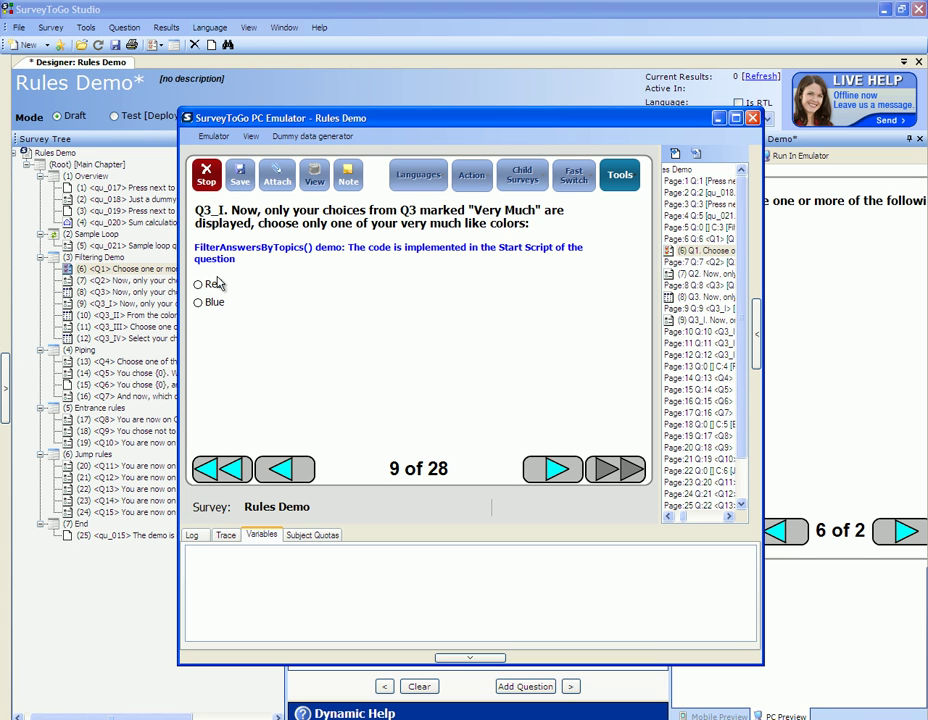
# Compare the Q3_I choices with the Q3 ratings and answer Q3_I with Red
pyautogui.click(283, 468)
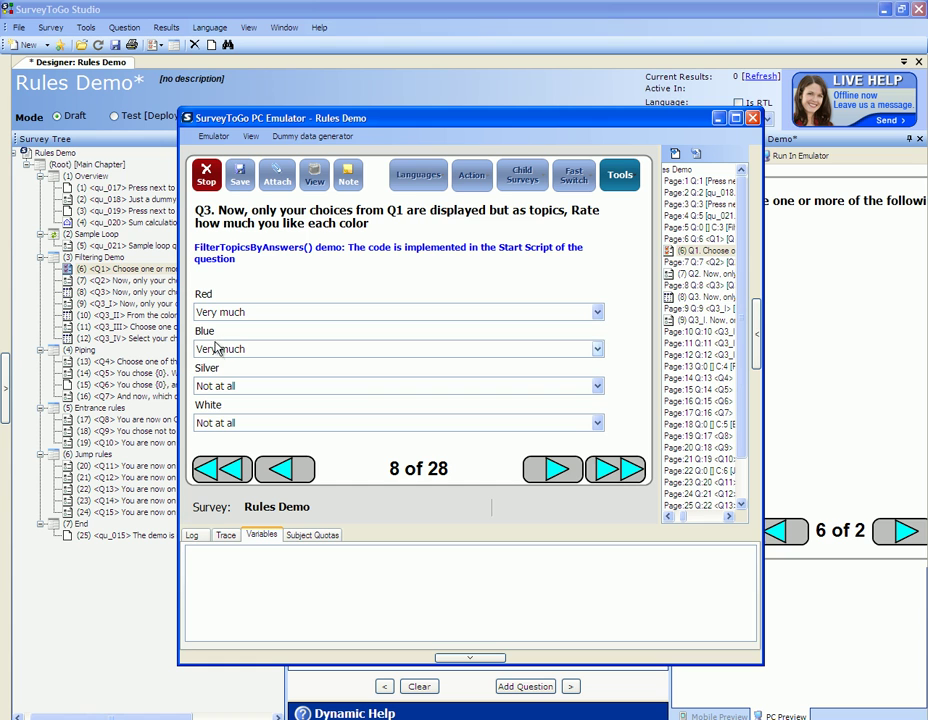
pyautogui.click(553, 469)
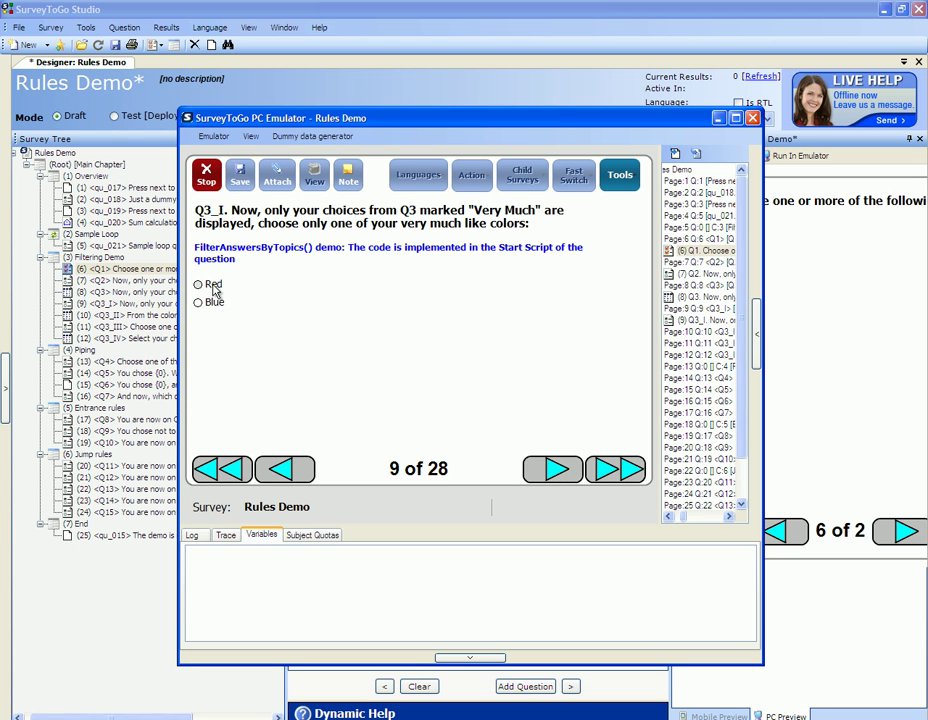
pyautogui.click(210, 286)
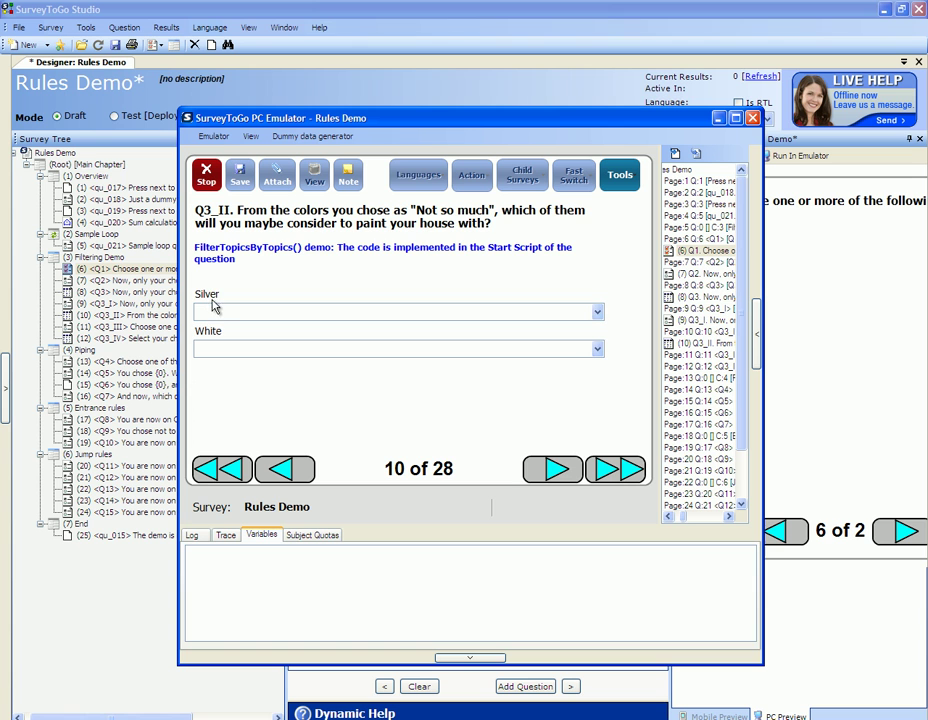
# Recheck the Q3 ratings and answer Q3_II with Maybe for Silver and Not at all for White
pyautogui.click(283, 469)
pyautogui.click(283, 472)
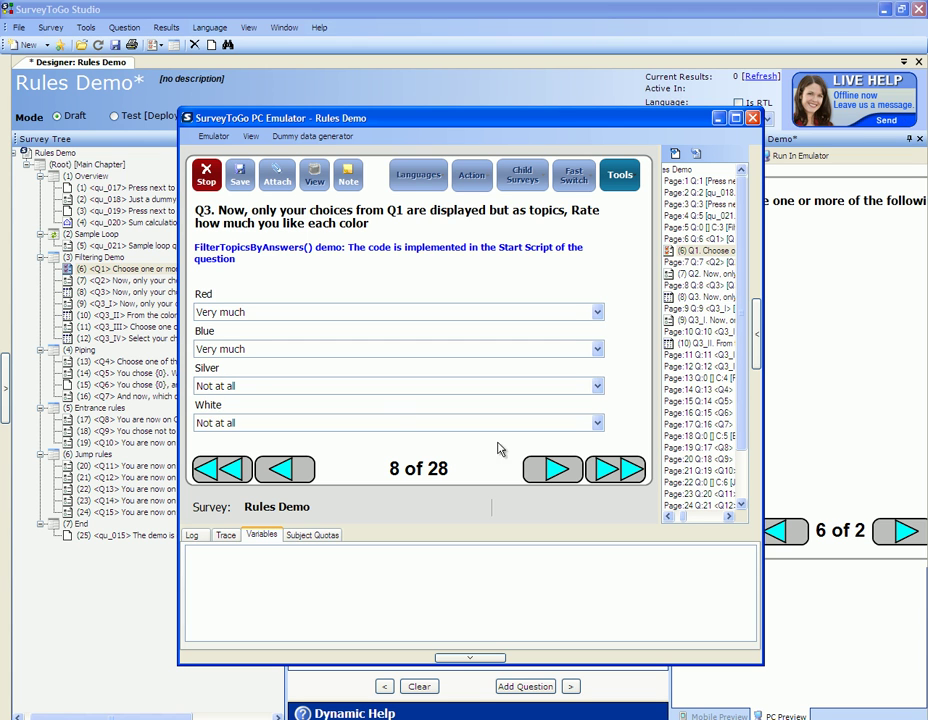
pyautogui.click(545, 466)
pyautogui.click(545, 468)
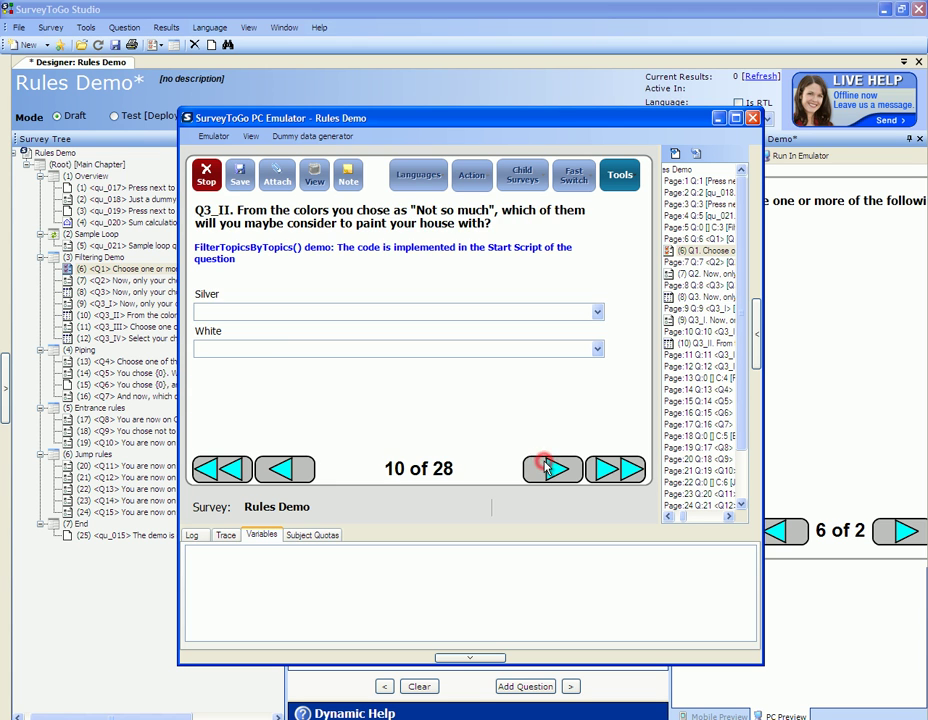
pyautogui.click(224, 315)
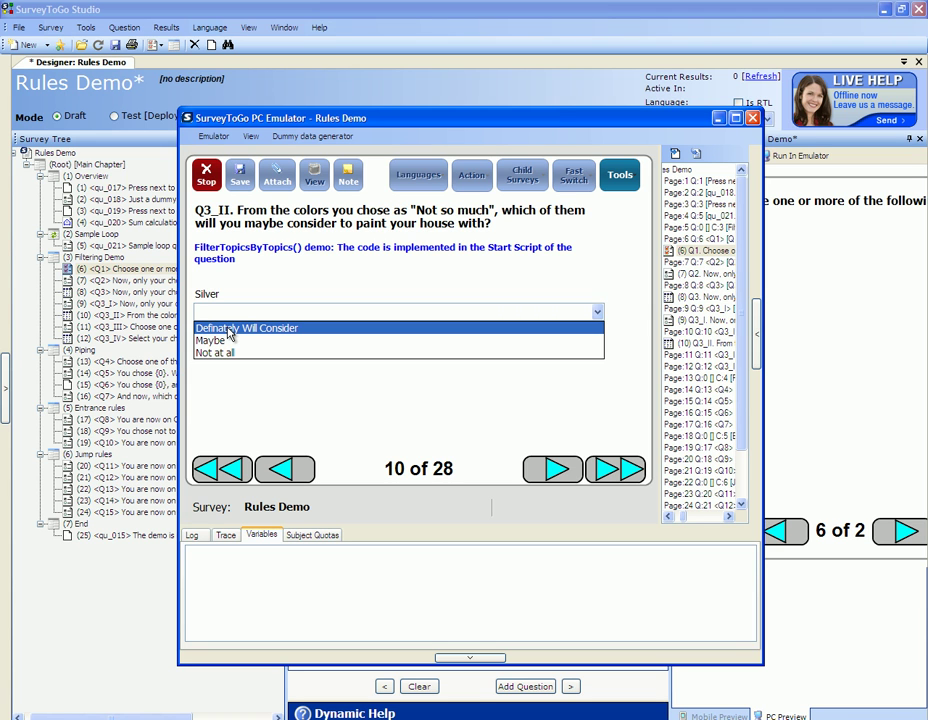
pyautogui.click(241, 340)
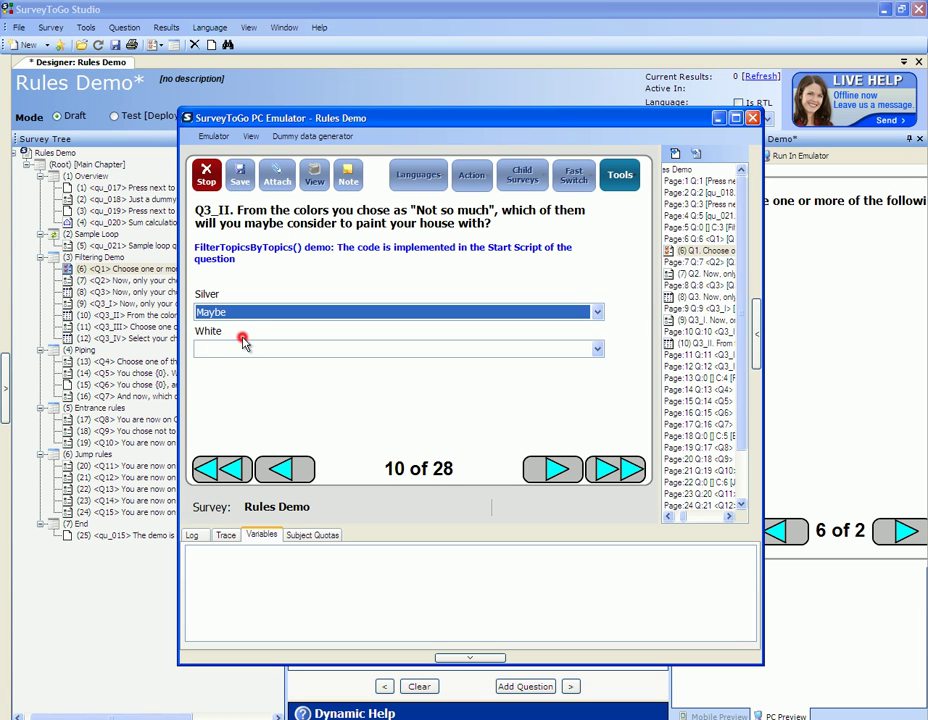
pyautogui.click(244, 348)
pyautogui.click(235, 385)
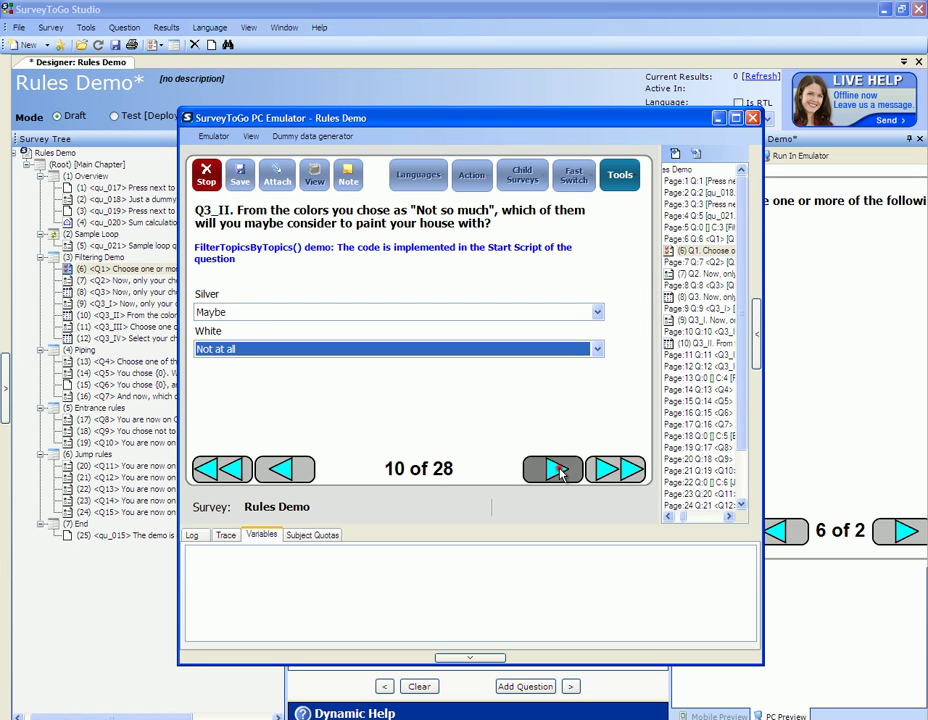
pyautogui.click(557, 470)
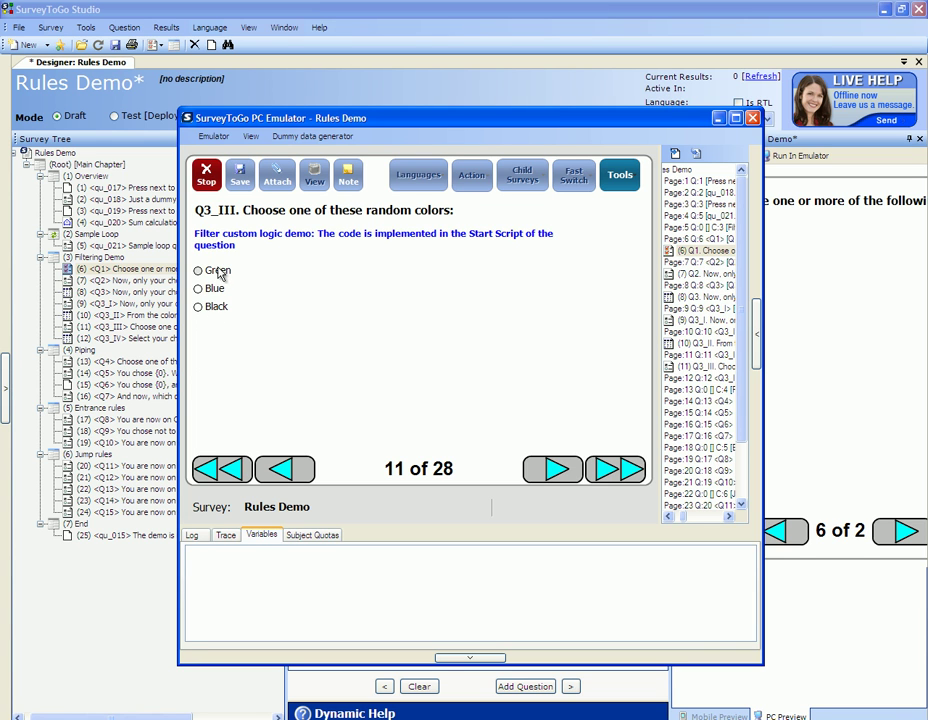
# Answer Q3_III with Black, and in Q3_IV set Black to Definately Will Consider and Blue to Maybe
pyautogui.click(218, 310)
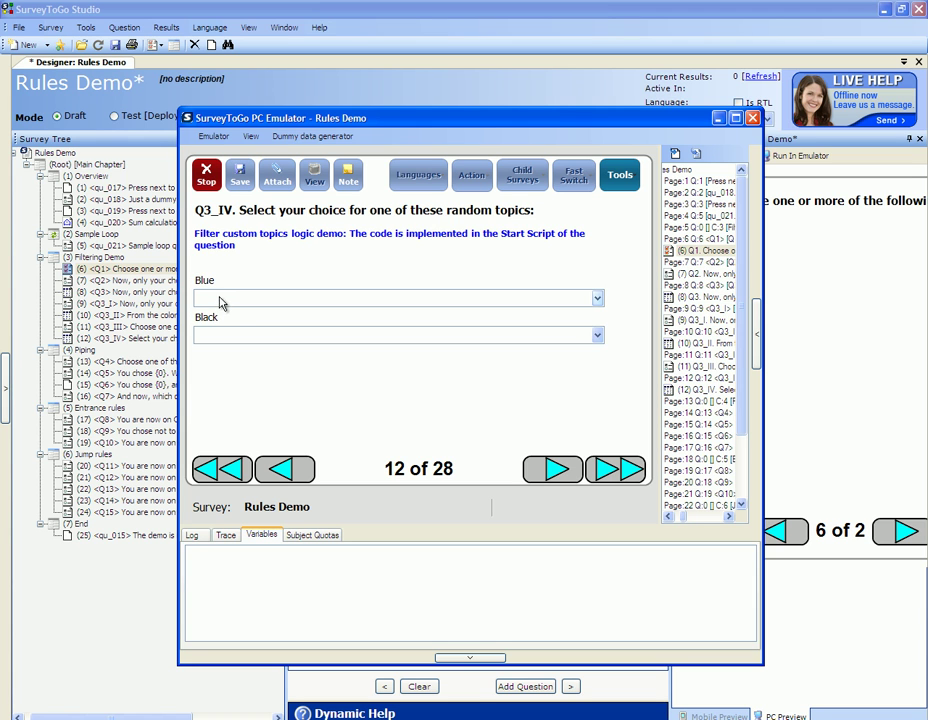
pyautogui.click(222, 336)
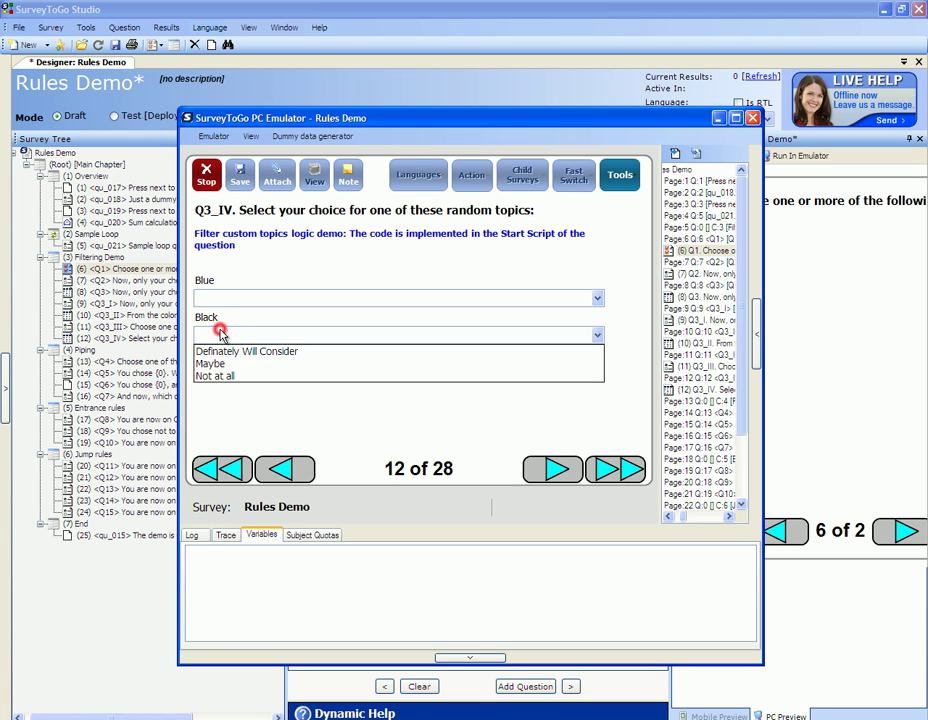
pyautogui.click(220, 351)
pyautogui.click(220, 293)
pyautogui.click(221, 327)
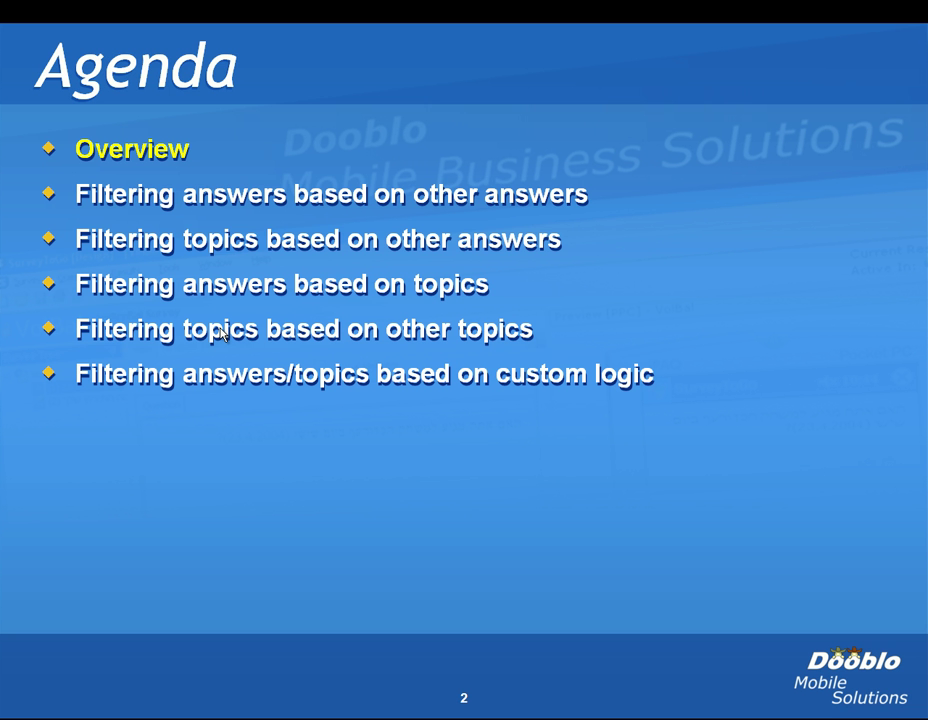
pyautogui.click(222, 336)
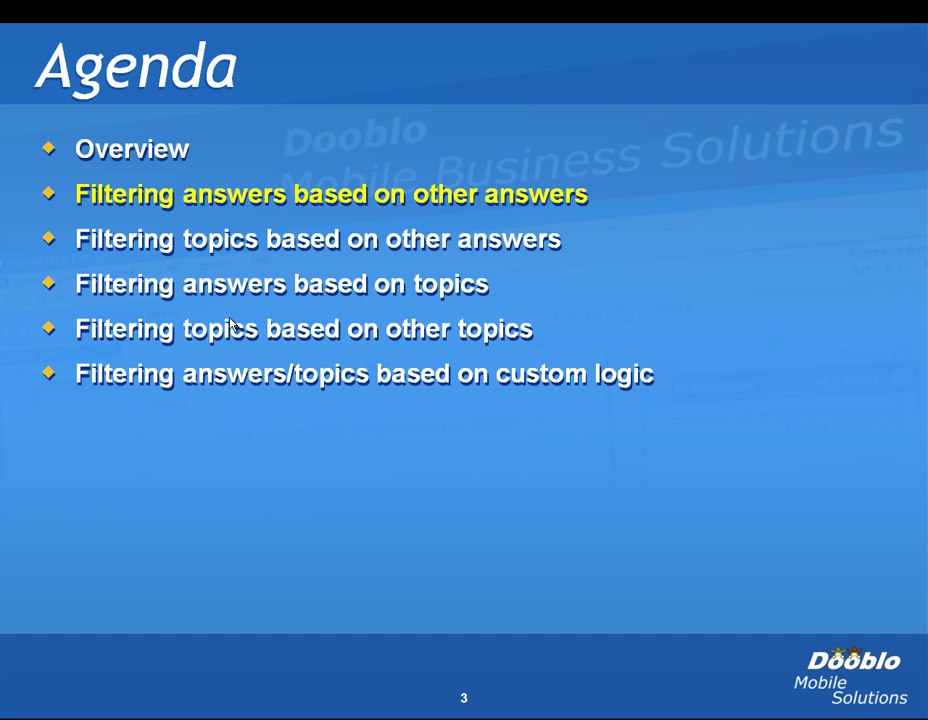
# Switch to SurveyToGo Studio, review Q1's question view and examine the FilterAnswersByAnswers call in Q2's start script
pyautogui.hotkey('alt', 'Tab')
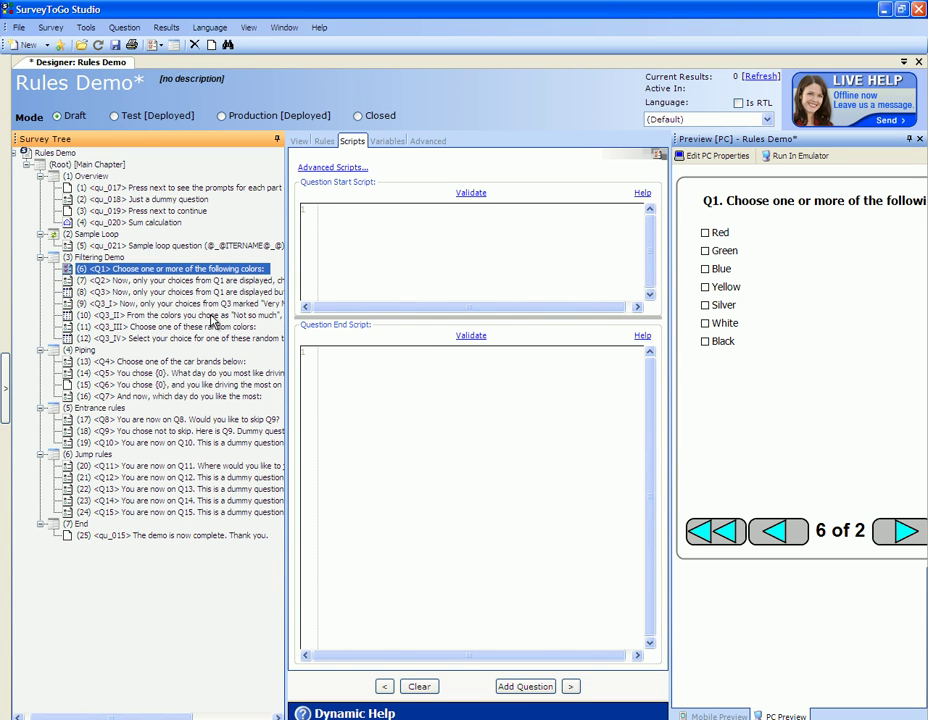
pyautogui.click(298, 142)
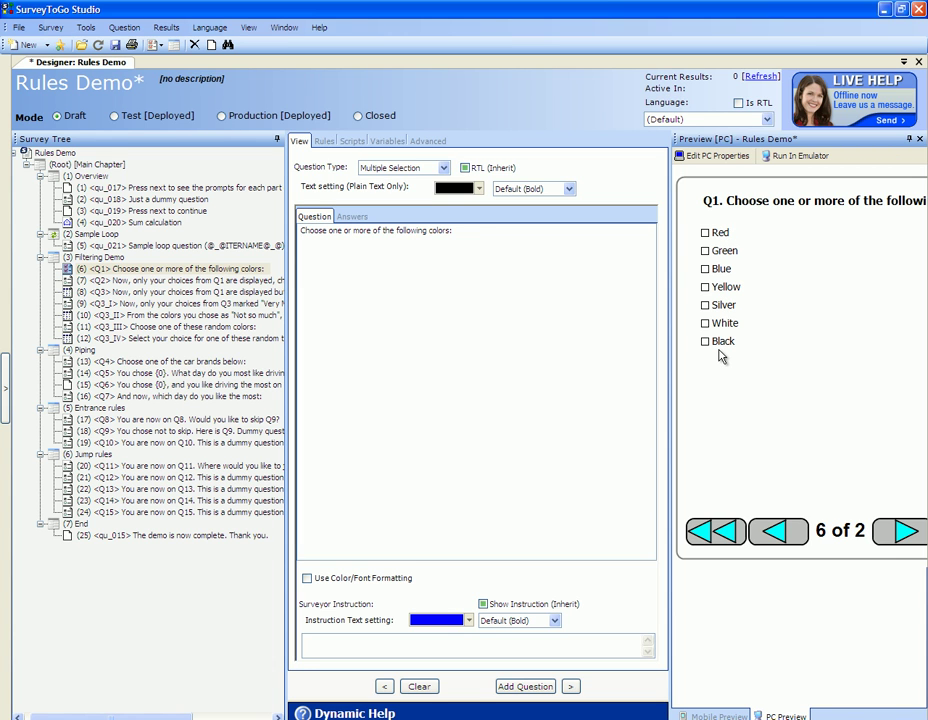
pyautogui.click(200, 288)
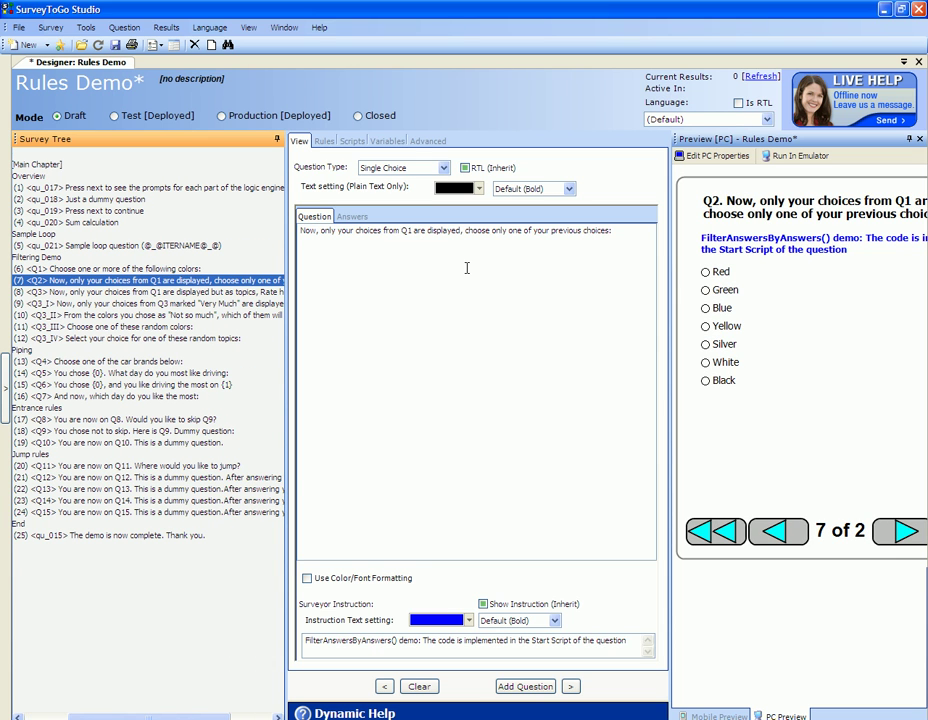
pyautogui.click(355, 141)
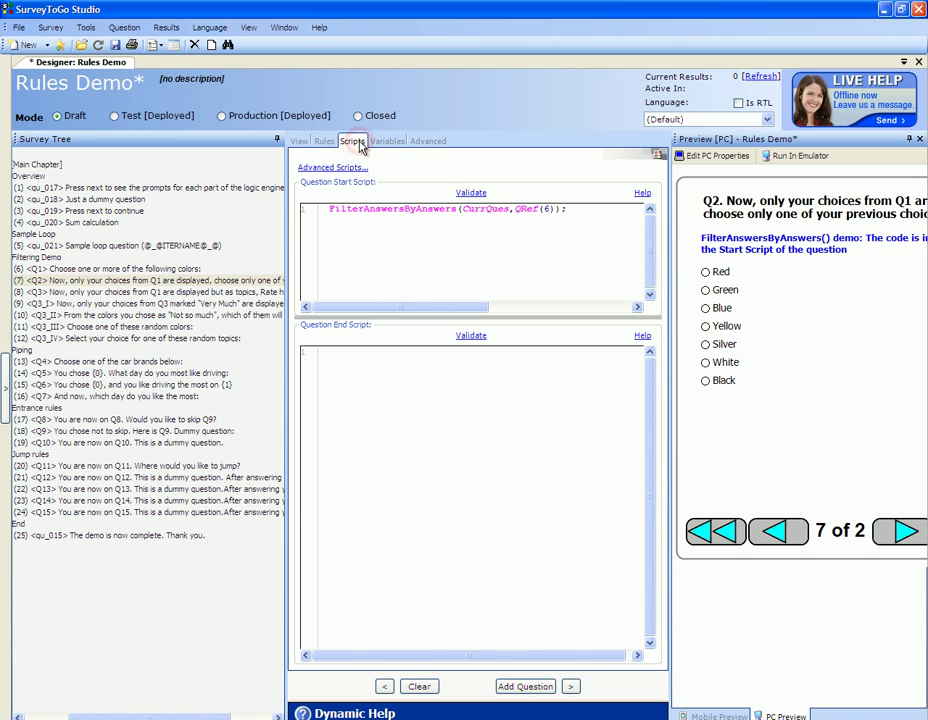
pyautogui.doubleClick(353, 209)
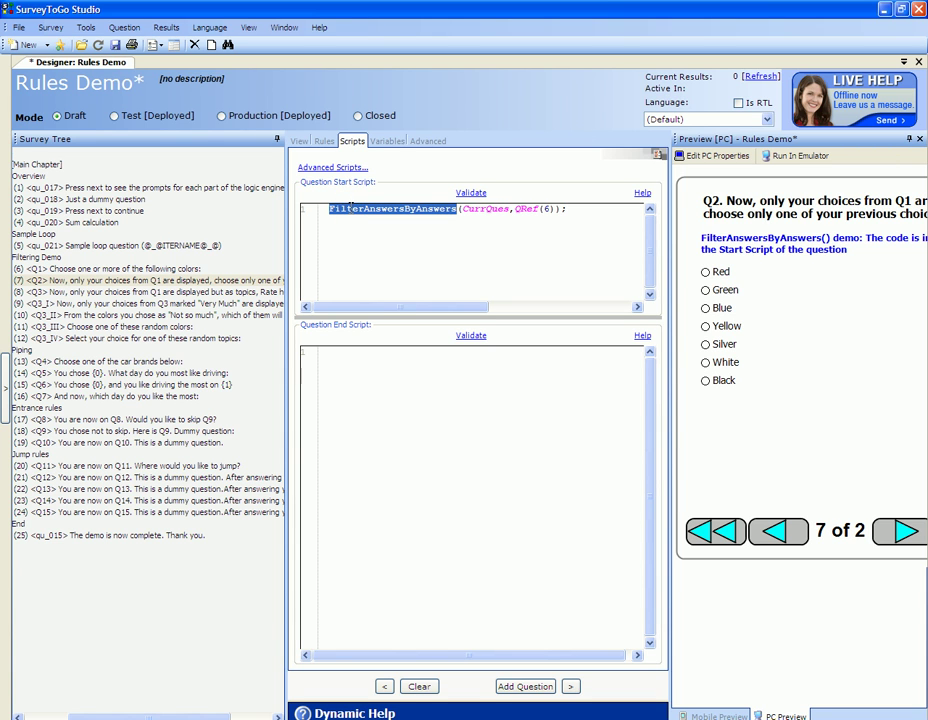
pyautogui.click(373, 215)
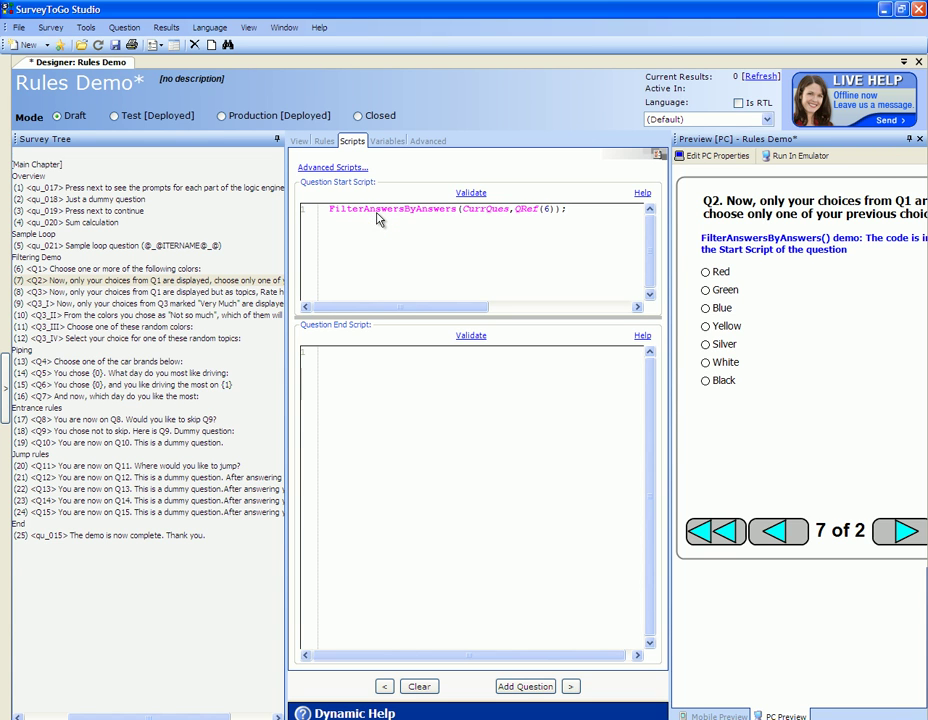
pyautogui.click(380, 214)
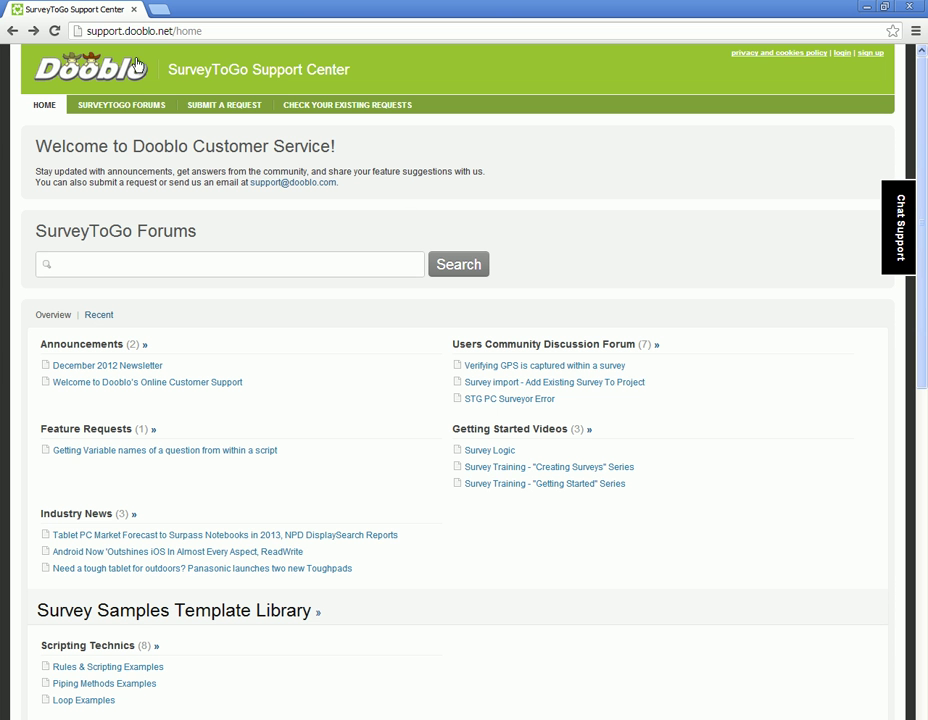
# Search the SurveyToGo forums in the browser for "handbook" and open the Built-In Functions Hand Book article
pyautogui.click(82, 31)
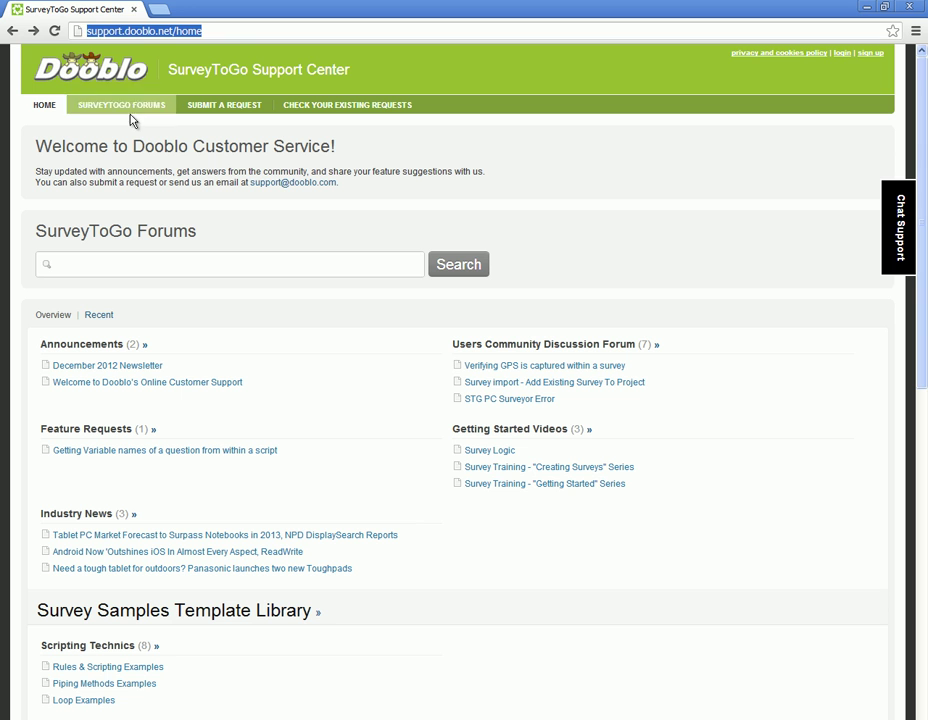
pyautogui.click(131, 267)
pyautogui.write('handbook')
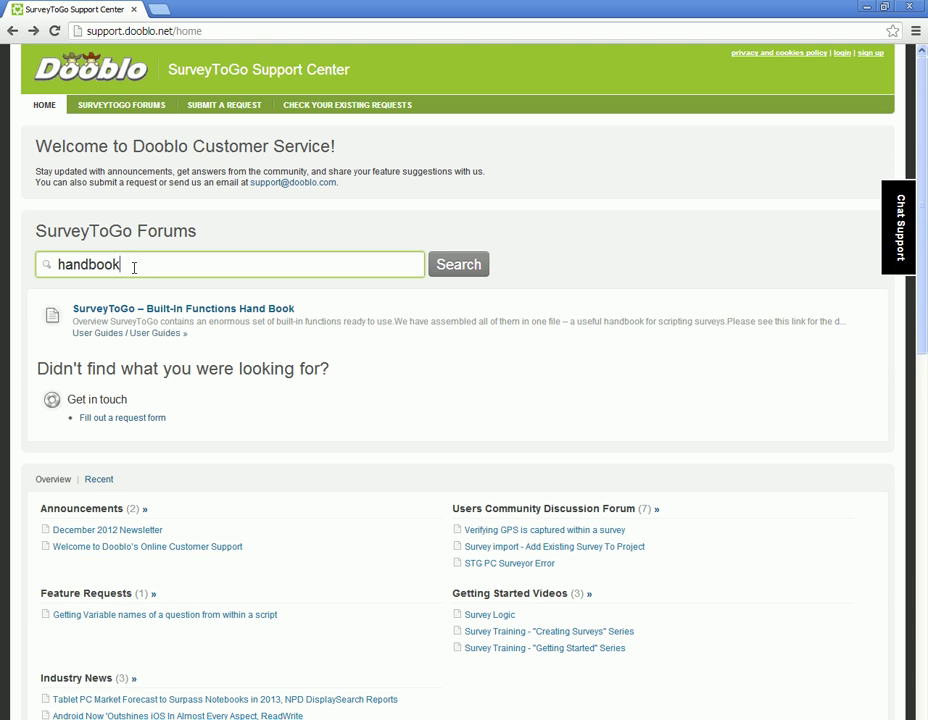
pyautogui.click(165, 311)
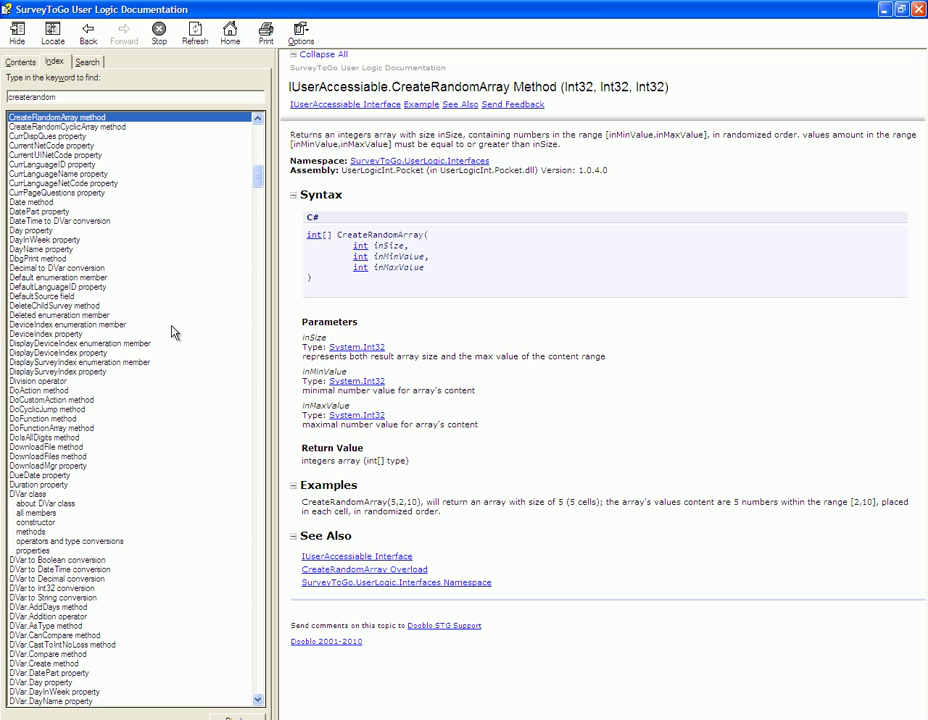
# Look up "filteranswer" in the documentation index and open the FilterAnswersByAnswers(Int32, Int32[]) overload
pyautogui.moveTo(73, 99); pyautogui.dragTo(3, 100)
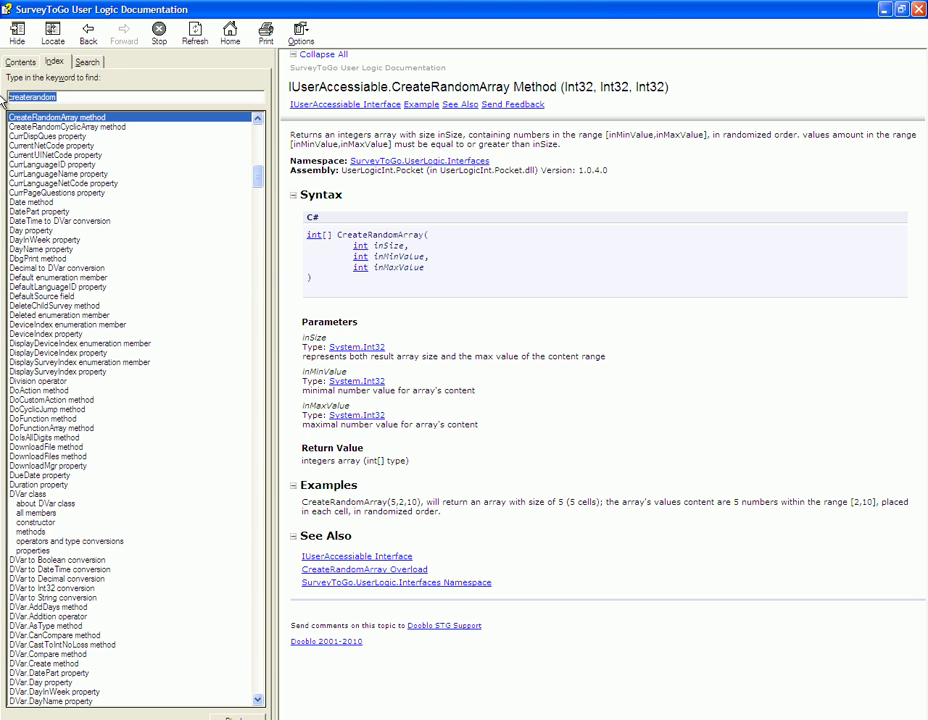
pyautogui.write('filteranswer')
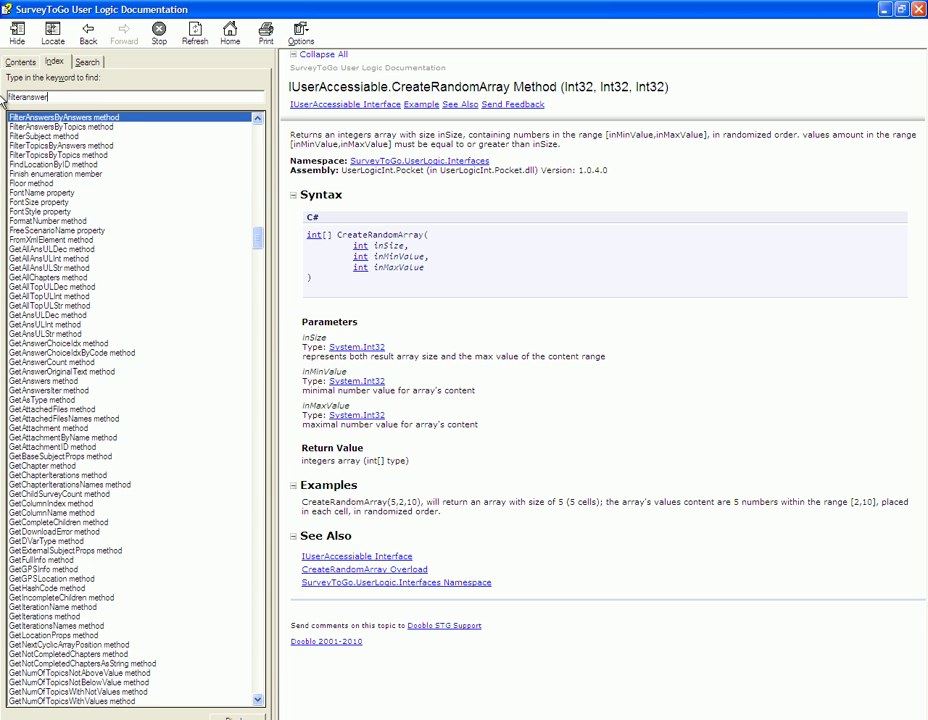
pyautogui.doubleClick(66, 118)
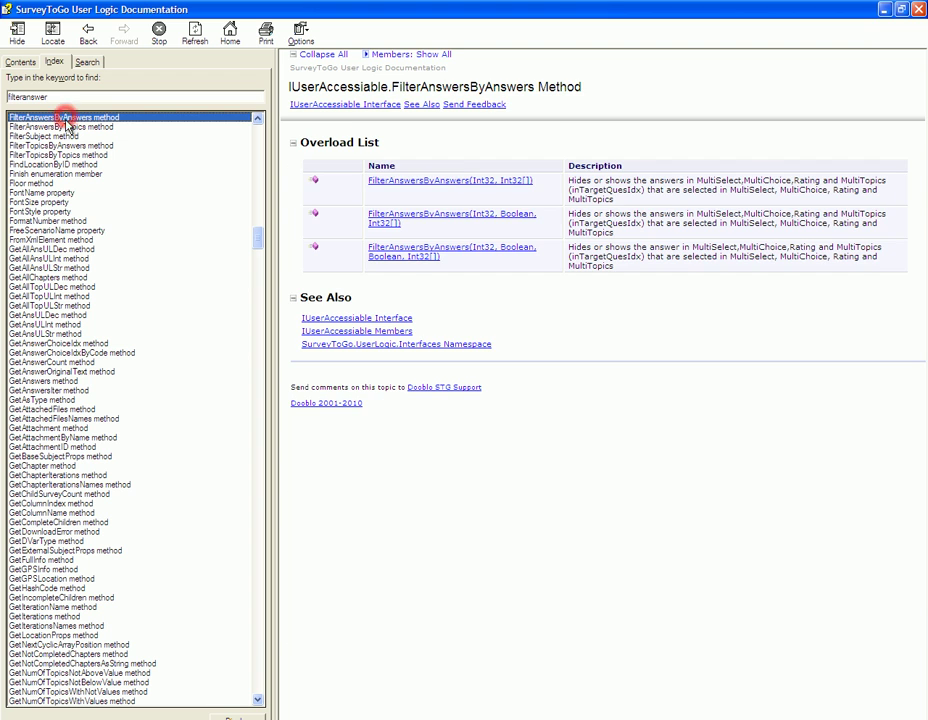
pyautogui.click(388, 183)
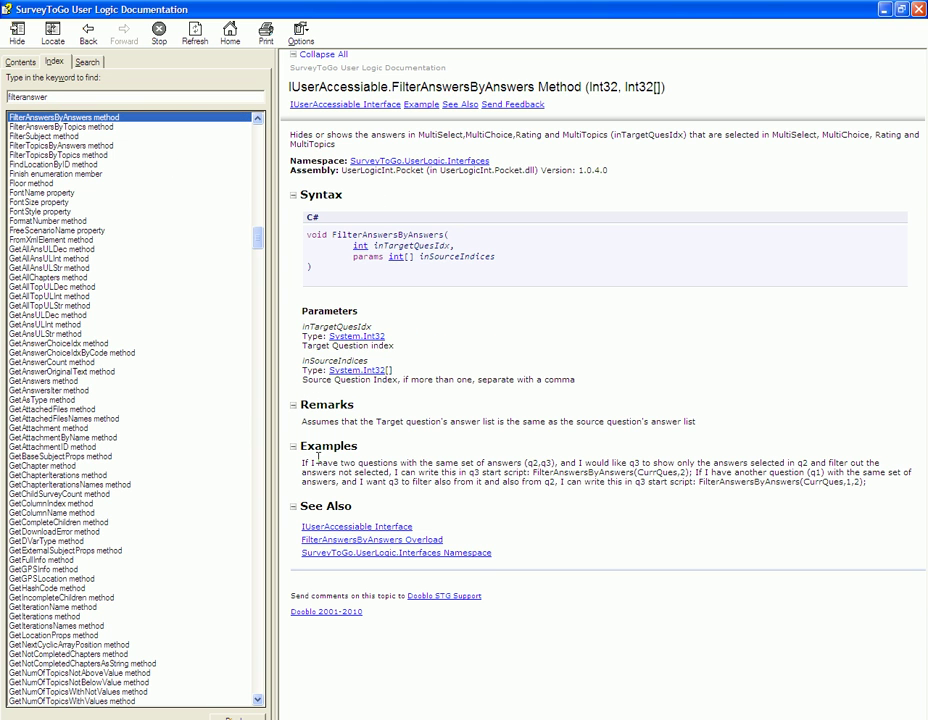
# Read the FilterAnswersByAnswers example, remarks, parameters and description
pyautogui.moveTo(304, 462); pyautogui.dragTo(352, 474)
pyautogui.moveTo(303, 421); pyautogui.dragTo(350, 421)
pyautogui.click(325, 305)
pyautogui.doubleClick(327, 310)
pyautogui.doubleClick(340, 135)
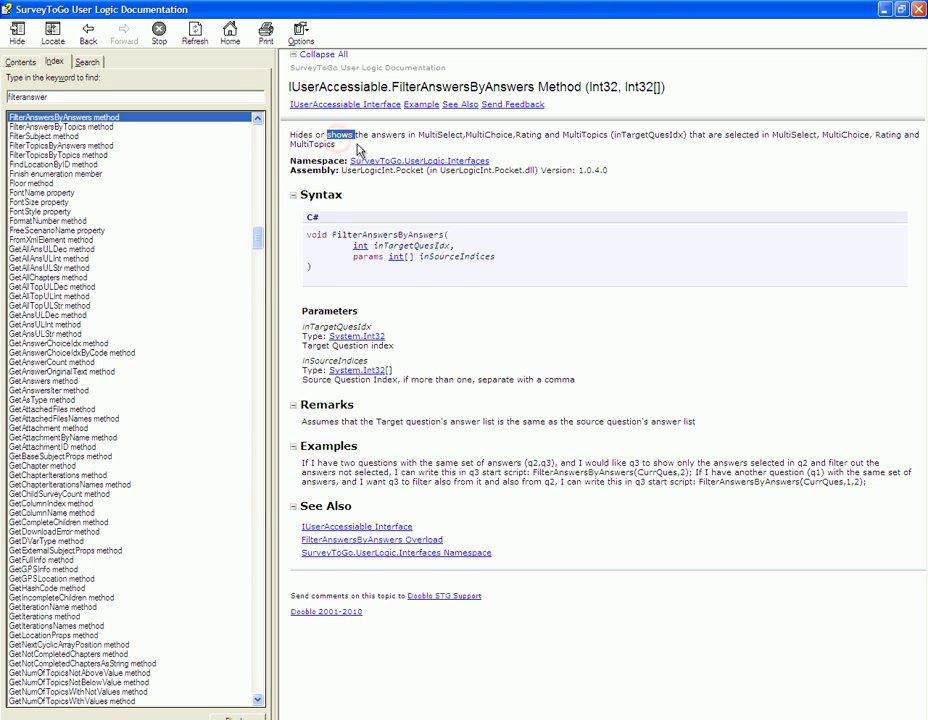
# Switch to SurveyToGo Studio, examine the function and arguments in Q2's start script, and check the Q1 question it references
pyautogui.hotkey('alt', 'Tab')
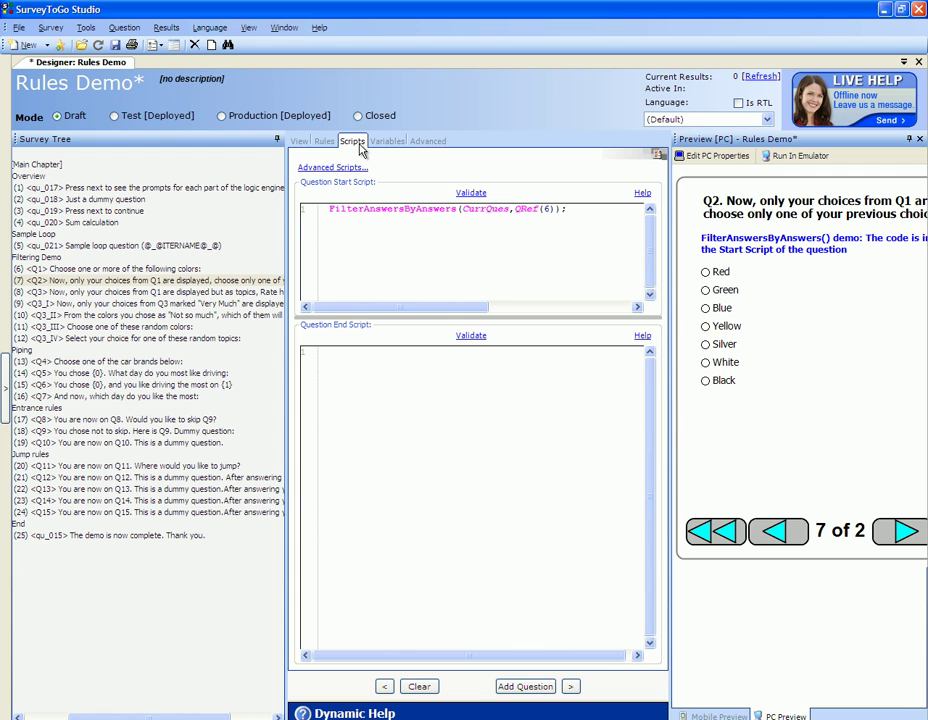
pyautogui.doubleClick(357, 207)
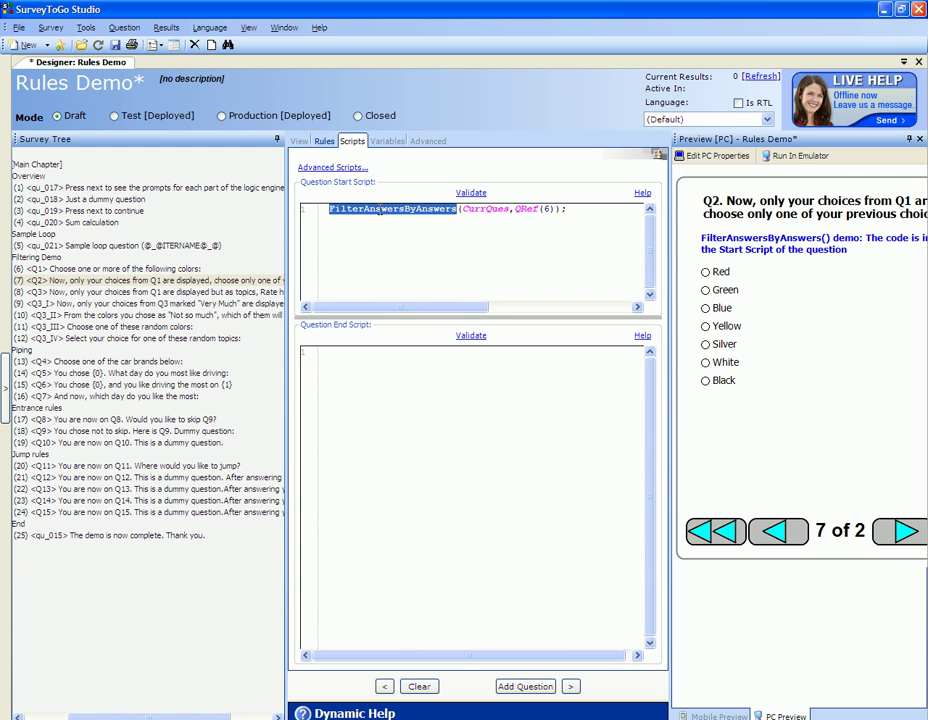
pyautogui.doubleClick(491, 208)
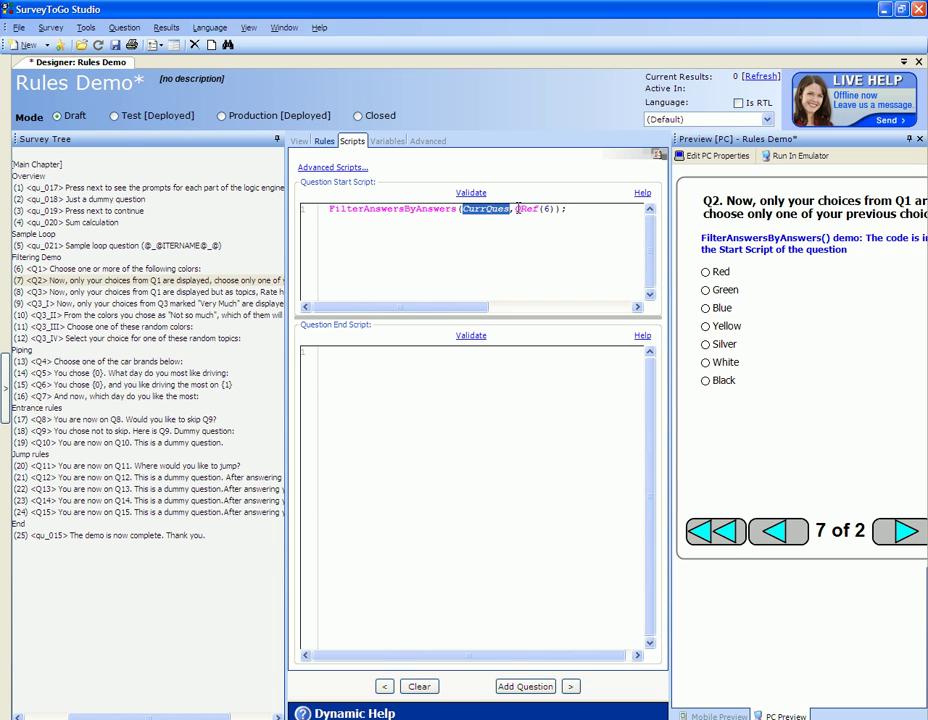
pyautogui.doubleClick(518, 208)
pyautogui.doubleClick(545, 208)
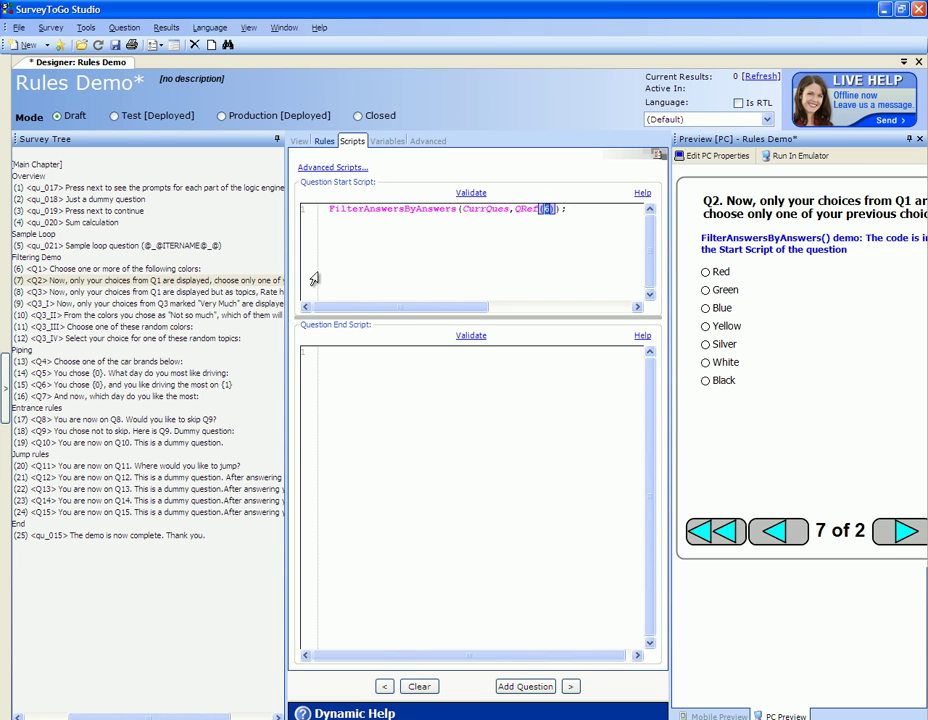
pyautogui.click(45, 270)
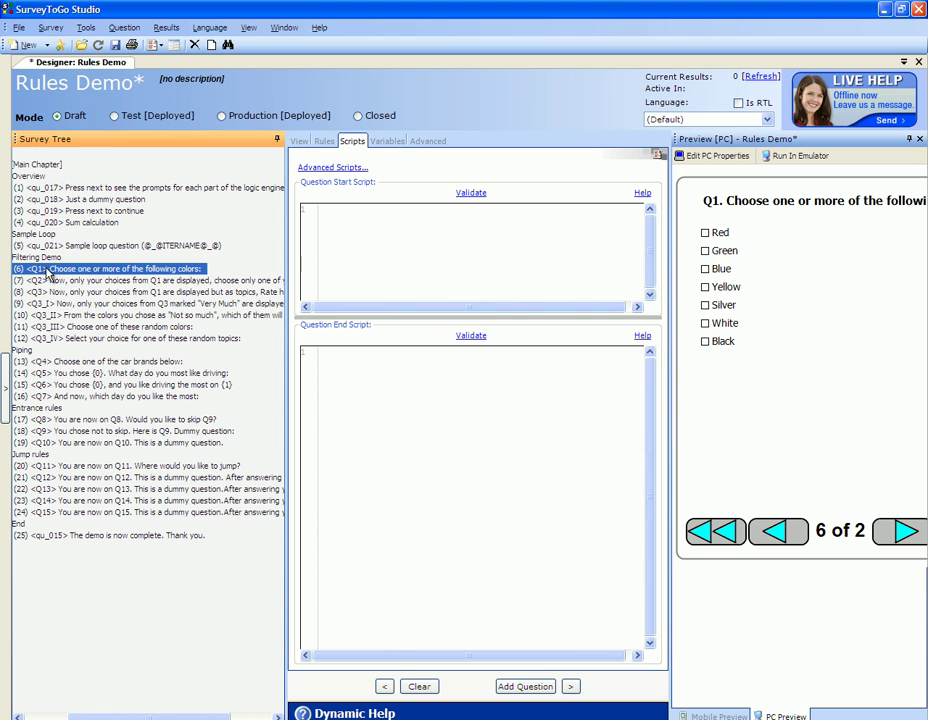
pyautogui.click(47, 281)
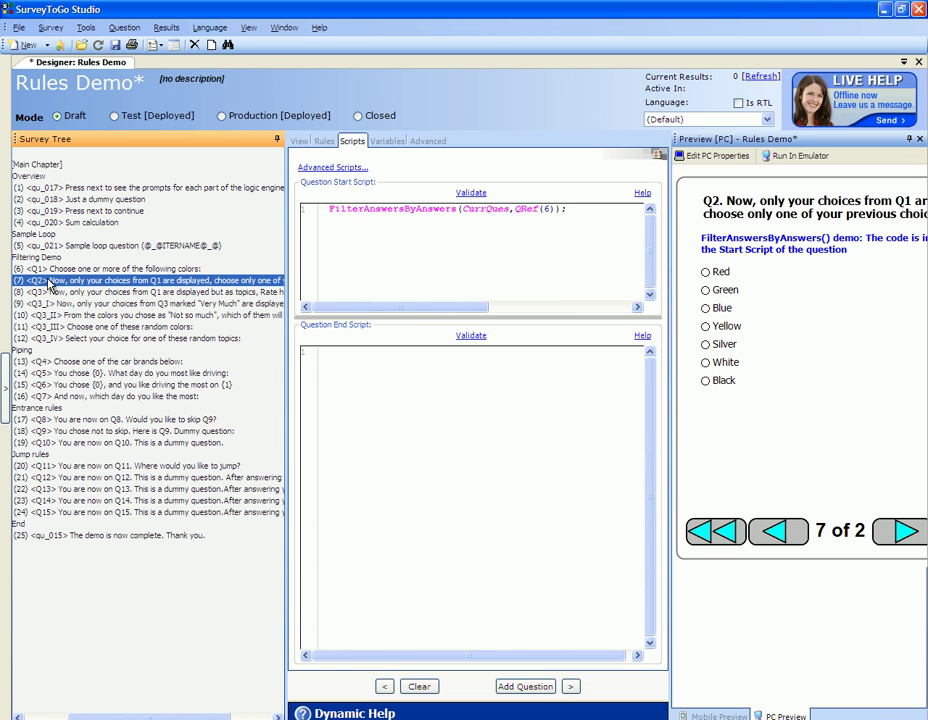
# Insert "false," before QRef(6) in the FilterAnswersByAnswers call of Q2's start script
pyautogui.click(486, 210)
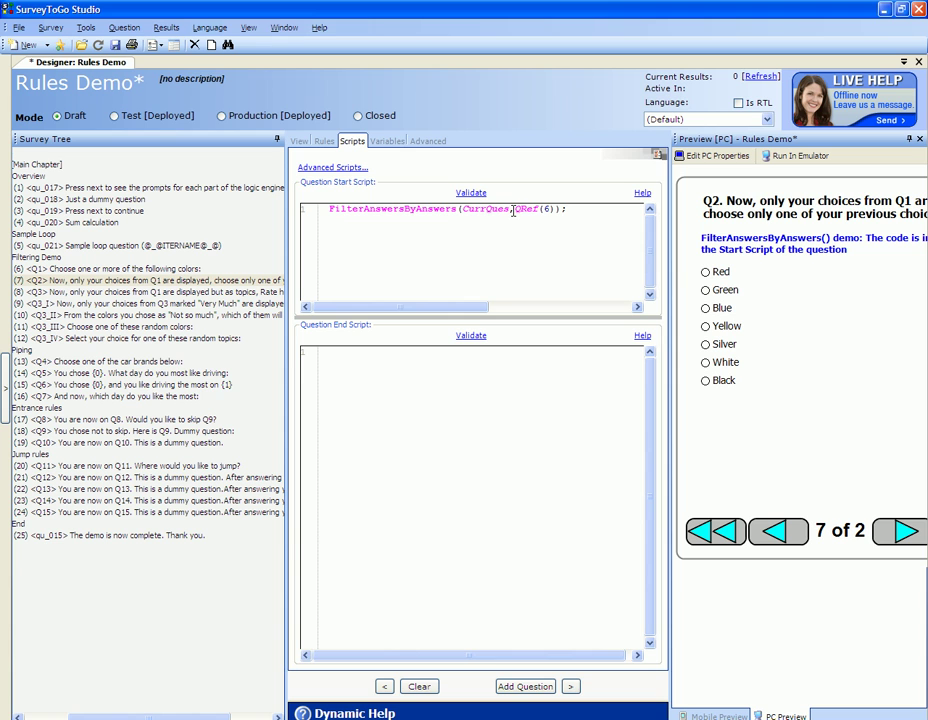
pyautogui.click(513, 209)
pyautogui.write('false,')
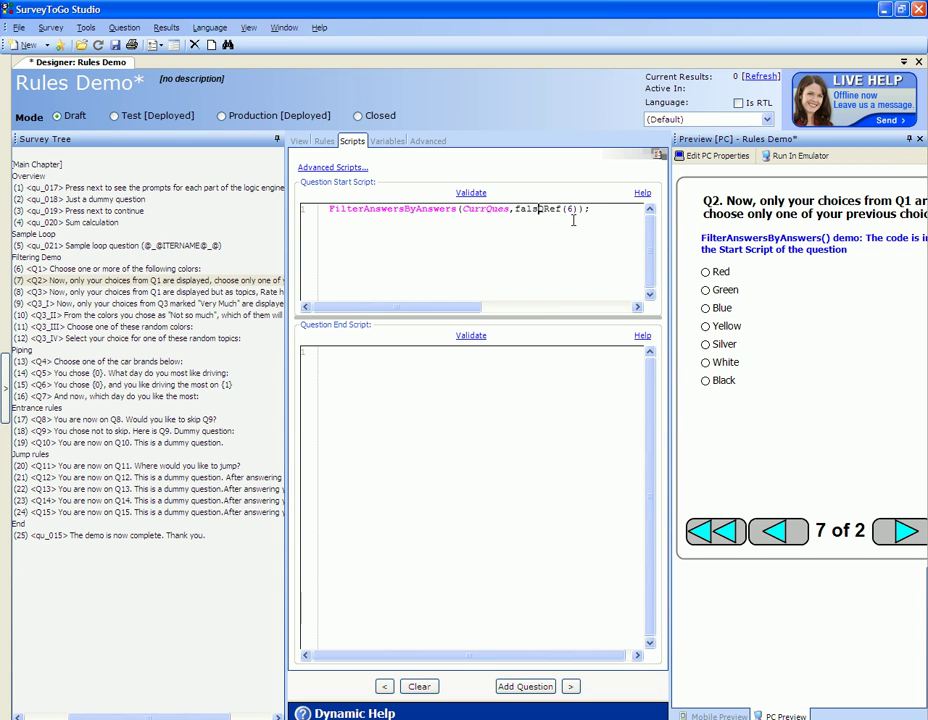
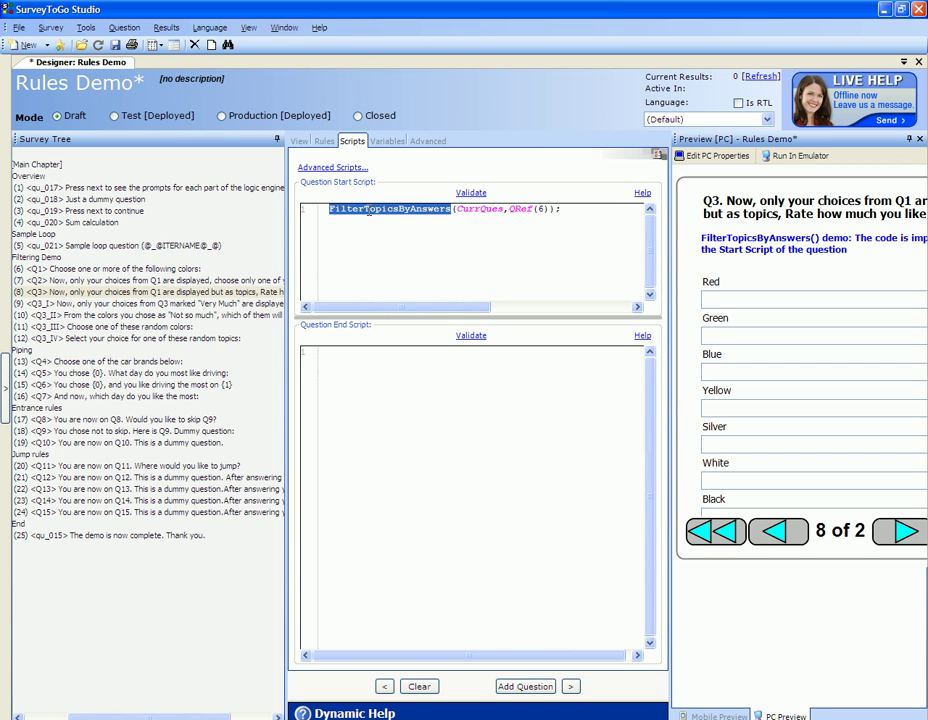
# Examine the FilterTopicsByAnswers call and its CurrQues and QRef(6) arguments in Q3's start script
pyautogui.click(369, 209)
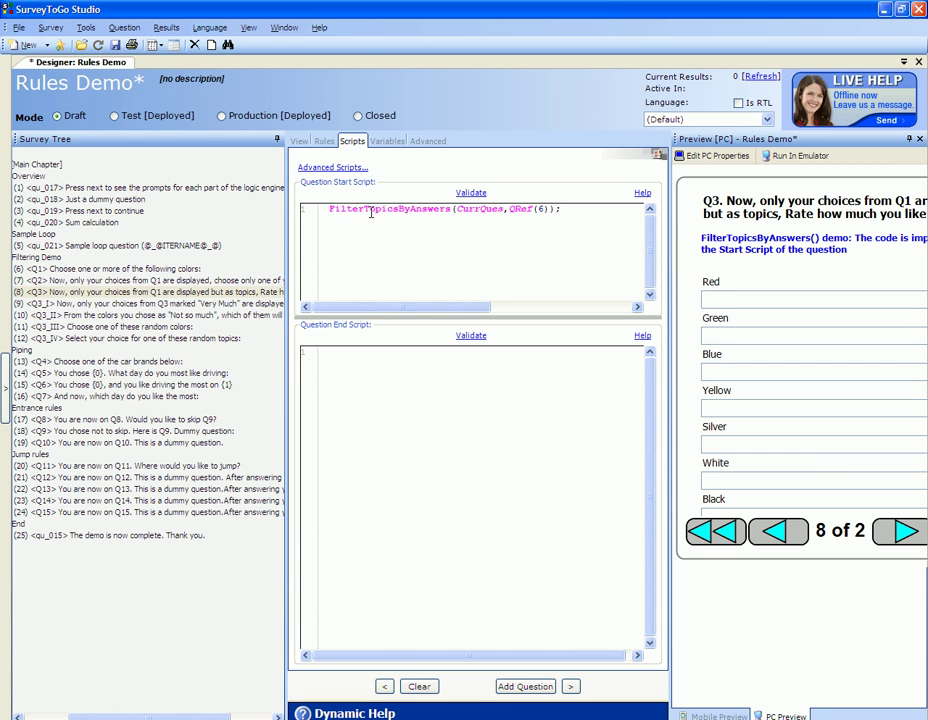
pyautogui.doubleClick(474, 210)
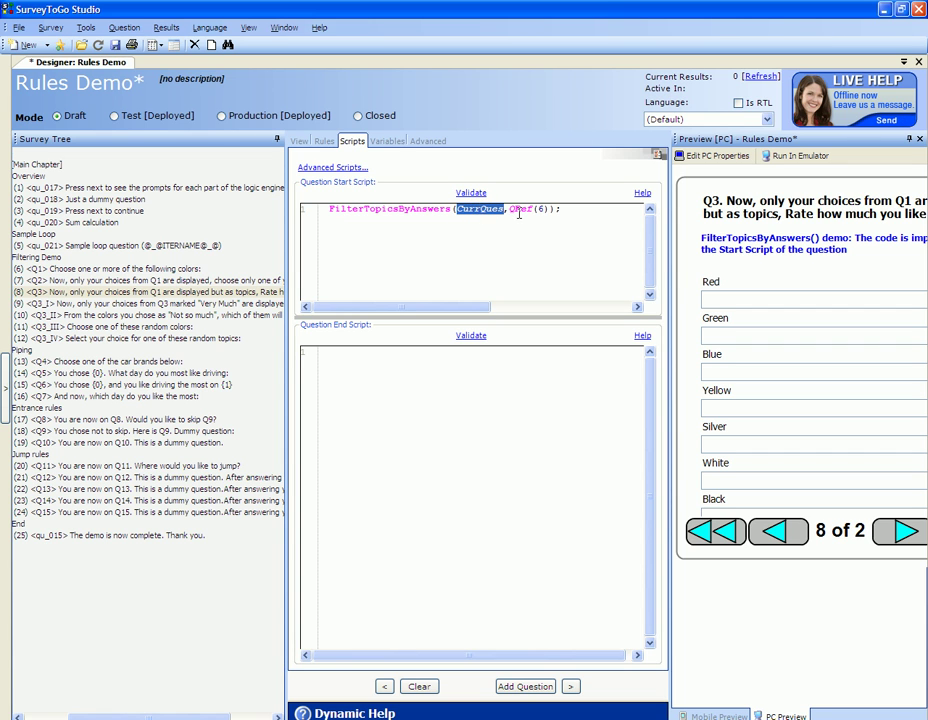
pyautogui.doubleClick(519, 209)
pyautogui.moveTo(510, 209); pyautogui.dragTo(546, 209)
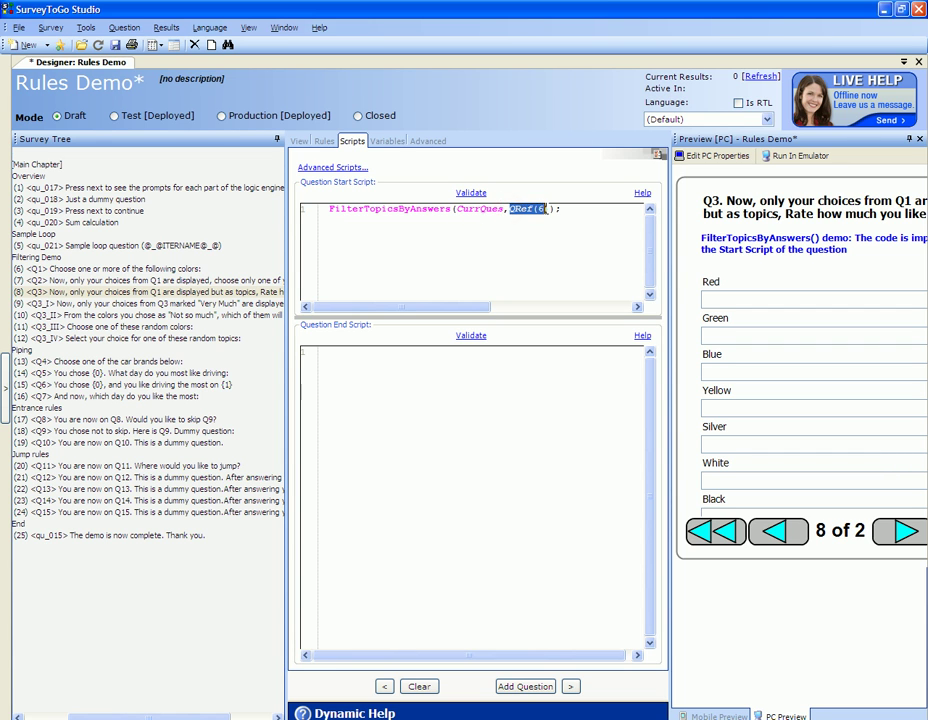
pyautogui.click(463, 210)
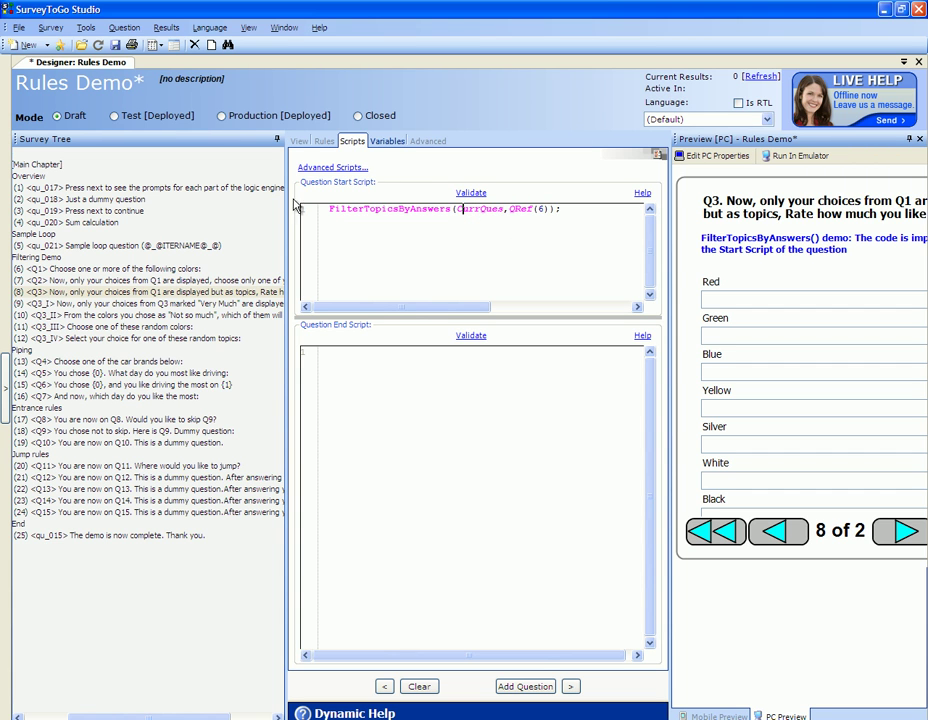
# Review Q3's question text and topics, and check the Colors scale they are based on
pyautogui.click(300, 142)
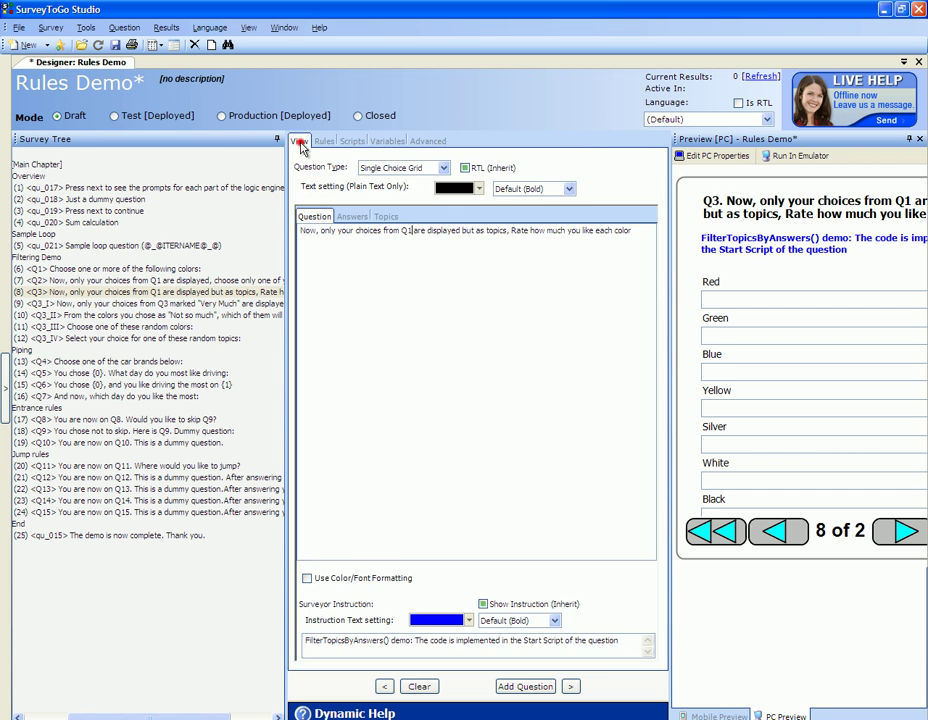
pyautogui.click(385, 216)
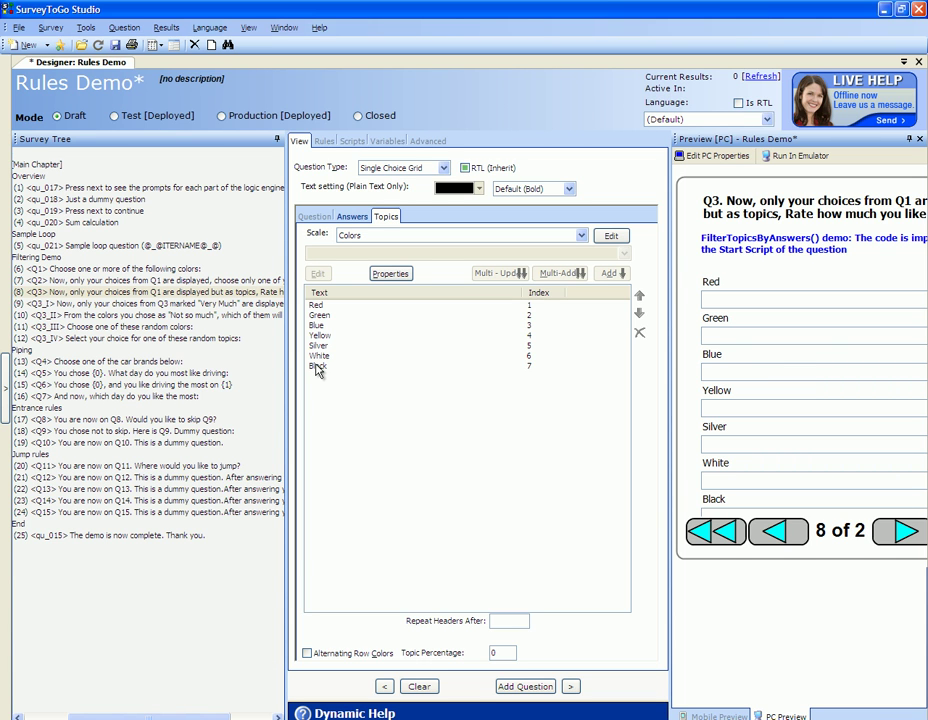
pyautogui.click(369, 236)
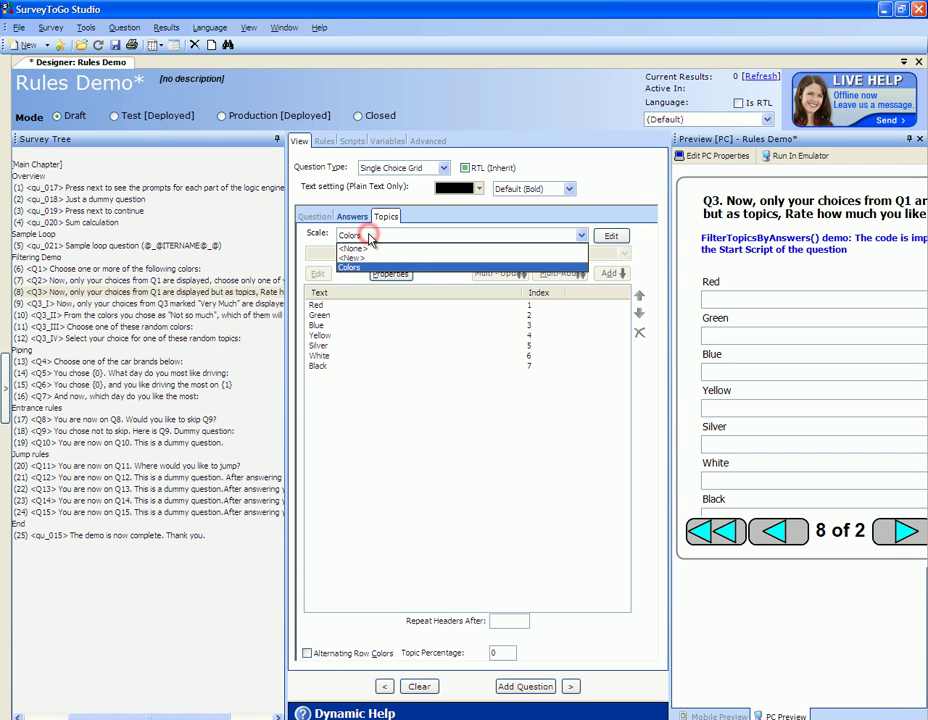
pyautogui.click(369, 236)
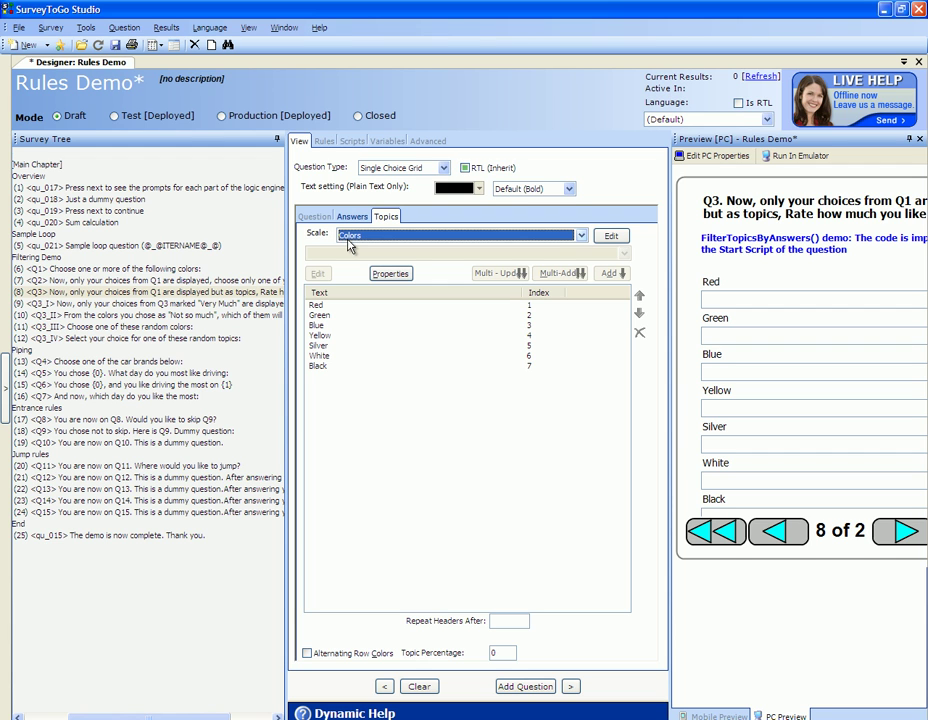
pyautogui.click(348, 240)
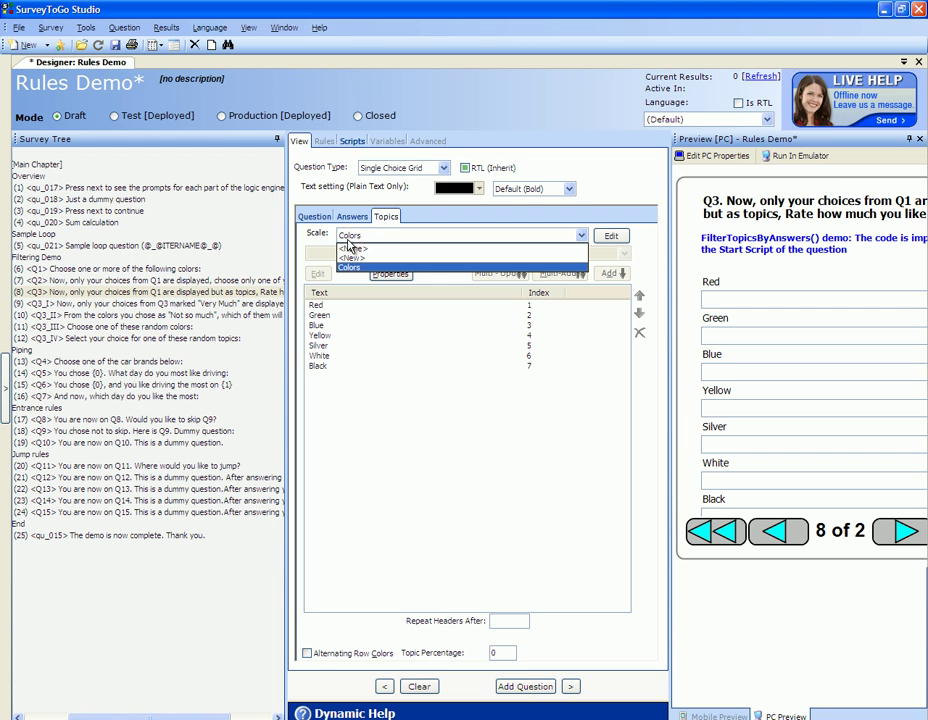
# Return to Q3's start script and insert "false," before QRef(6) in the FilterTopicsByAnswers call
pyautogui.click(356, 145)
pyautogui.click(356, 145)
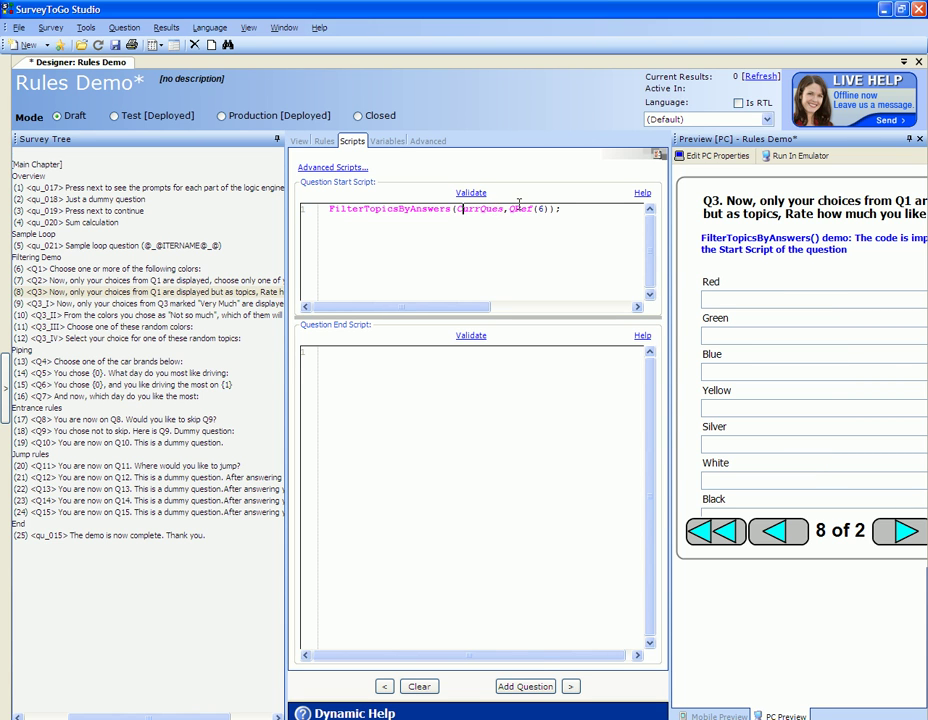
pyautogui.doubleClick(539, 209)
pyautogui.click(510, 210)
pyautogui.write('false,')
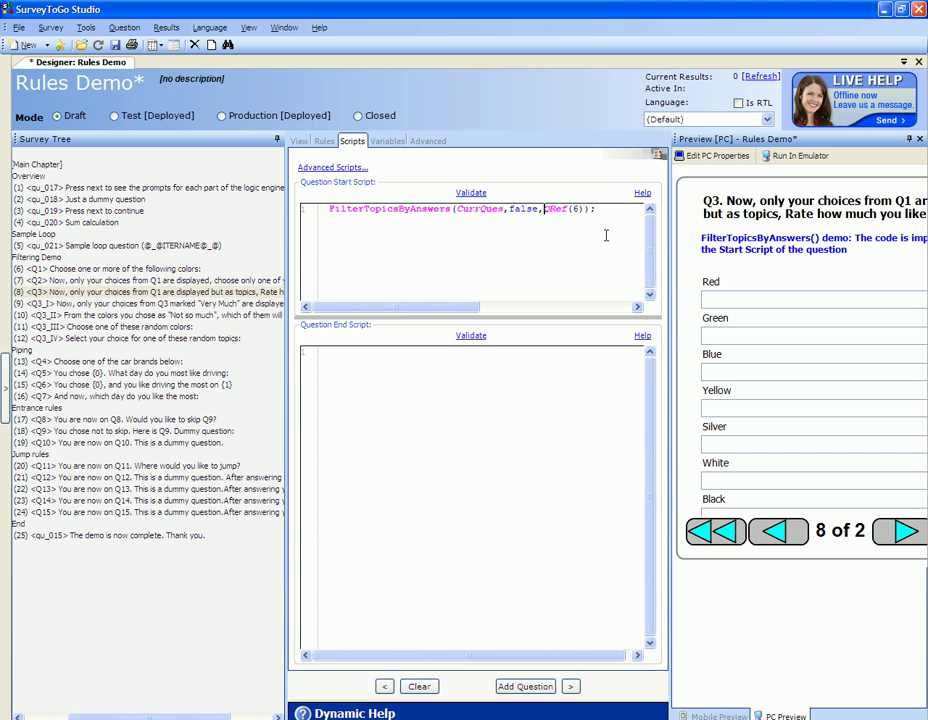
# Delete the false argument and its comma from the FilterTopicsByAnswers call in Q3's start script
pyautogui.doubleClick(522, 209)
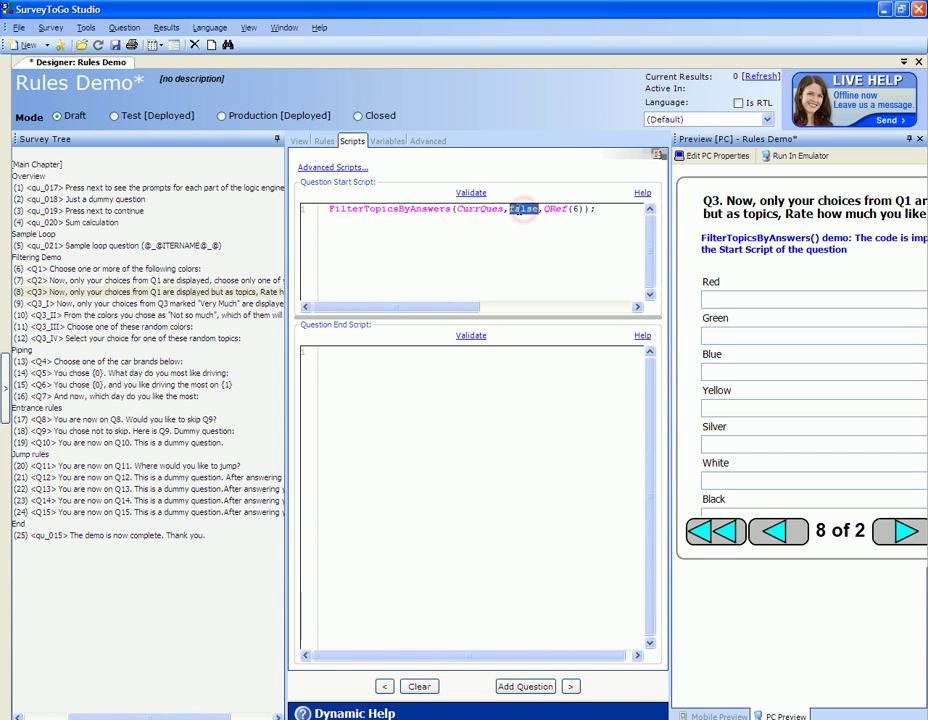
pyautogui.press('Delete')
pyautogui.press('Delete')
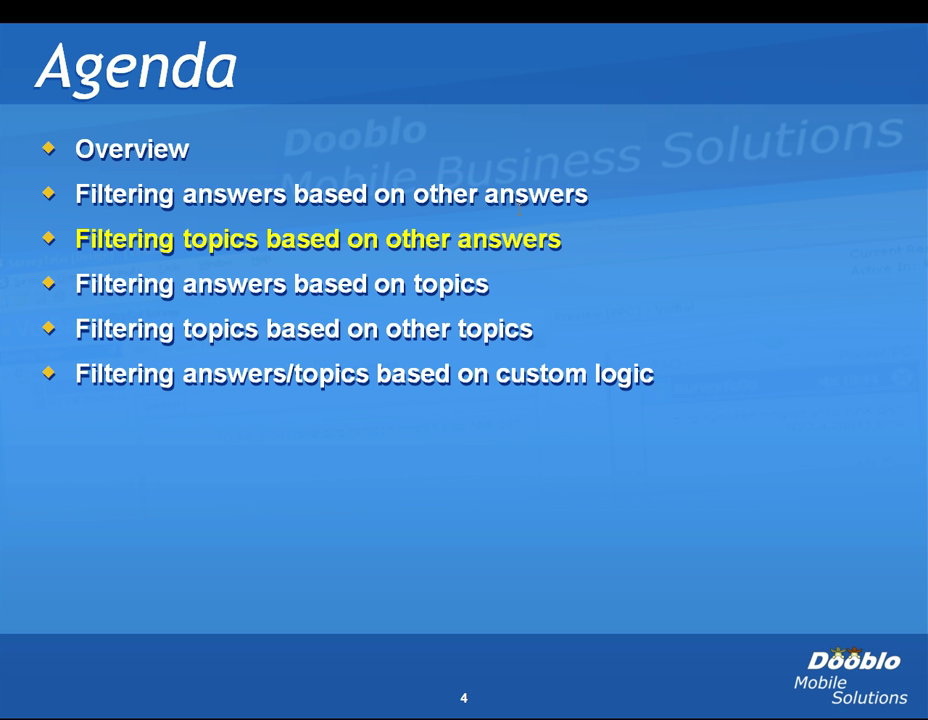
pyautogui.press('Right')
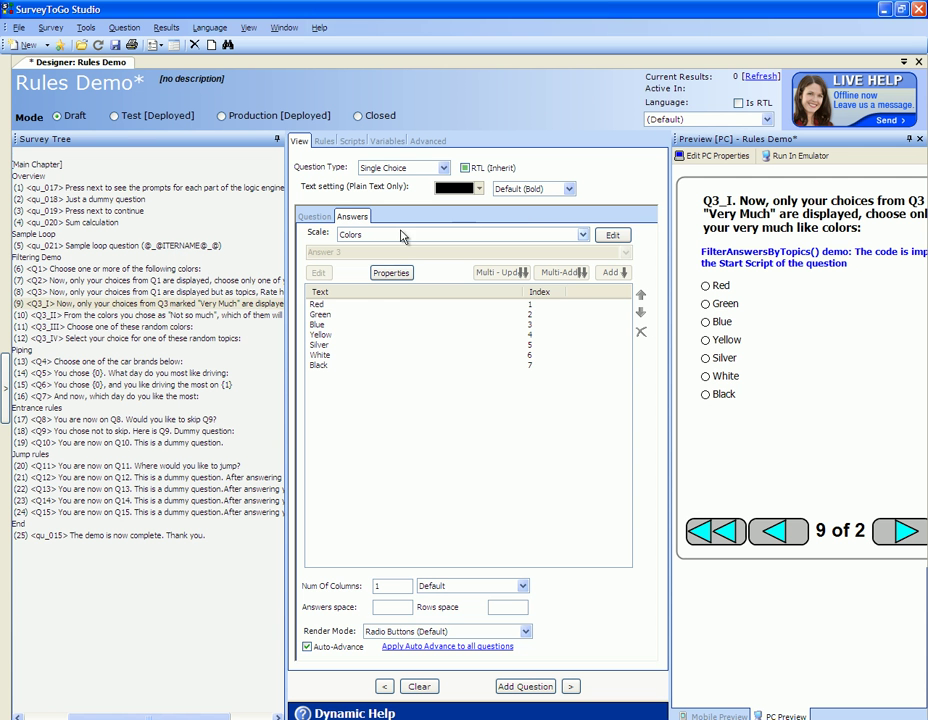
# Review Q3_I's question wording, check the rating options for Red in Q3's preview, and return to Q3_I
pyautogui.click(313, 216)
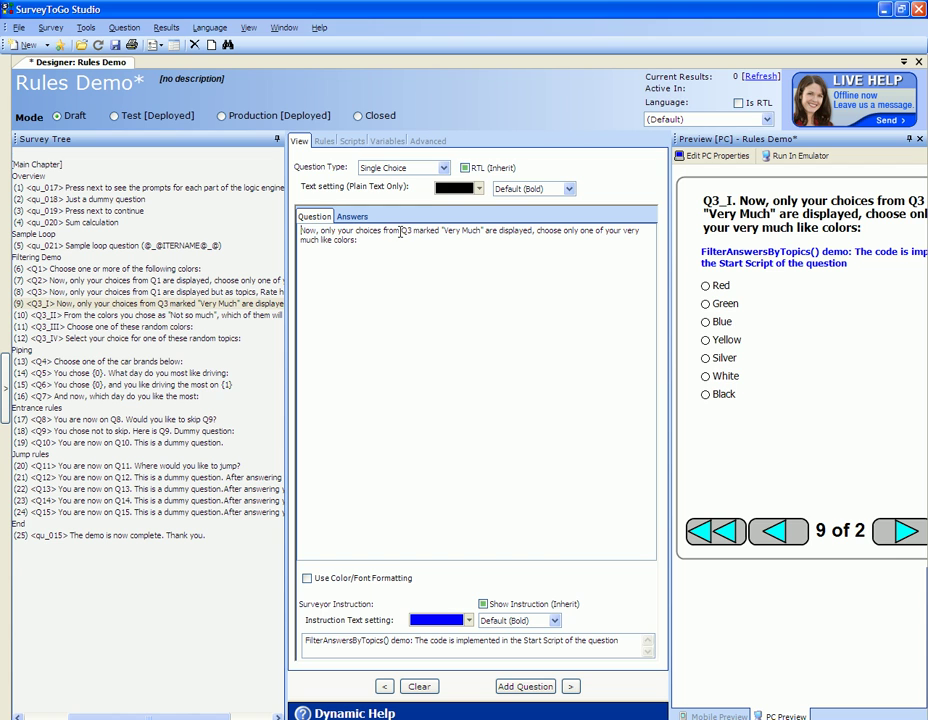
pyautogui.moveTo(482, 231); pyautogui.dragTo(443, 231)
pyautogui.click(128, 292)
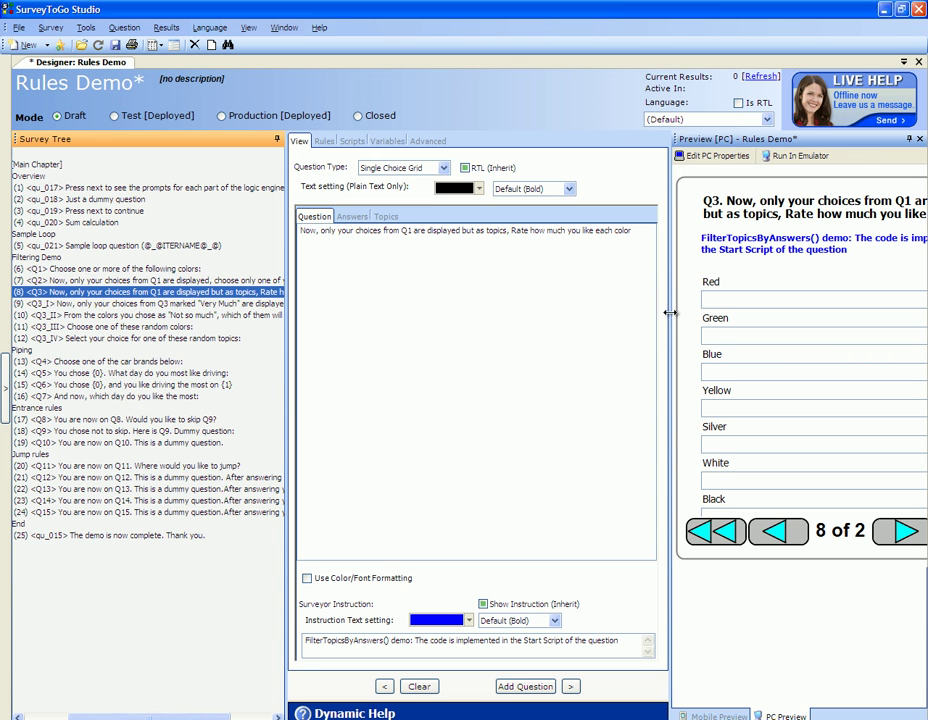
pyautogui.click(715, 300)
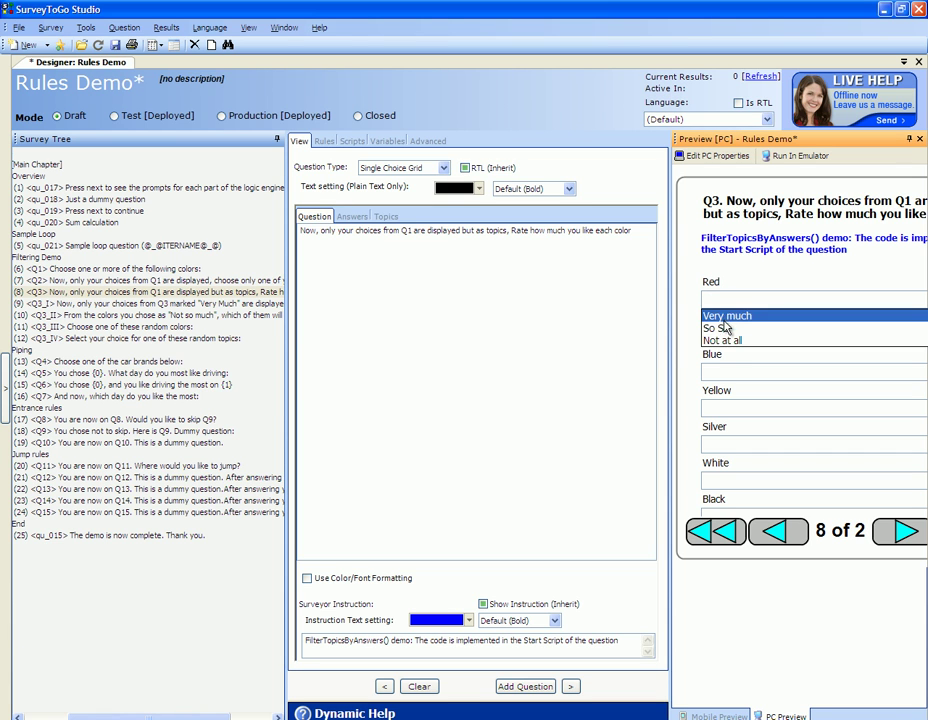
pyautogui.click(100, 310)
pyautogui.click(102, 305)
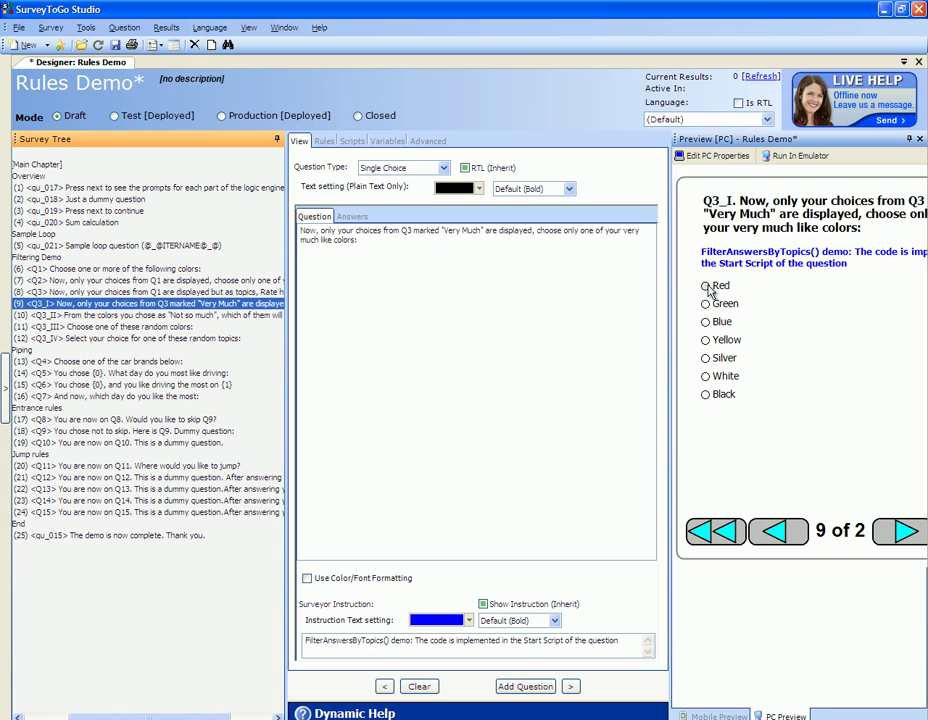
# Open Q3_I's start script and examine the FilterAnswersByTopics call with its CurrQues, QRef(8) and 1 arguments
pyautogui.click(353, 142)
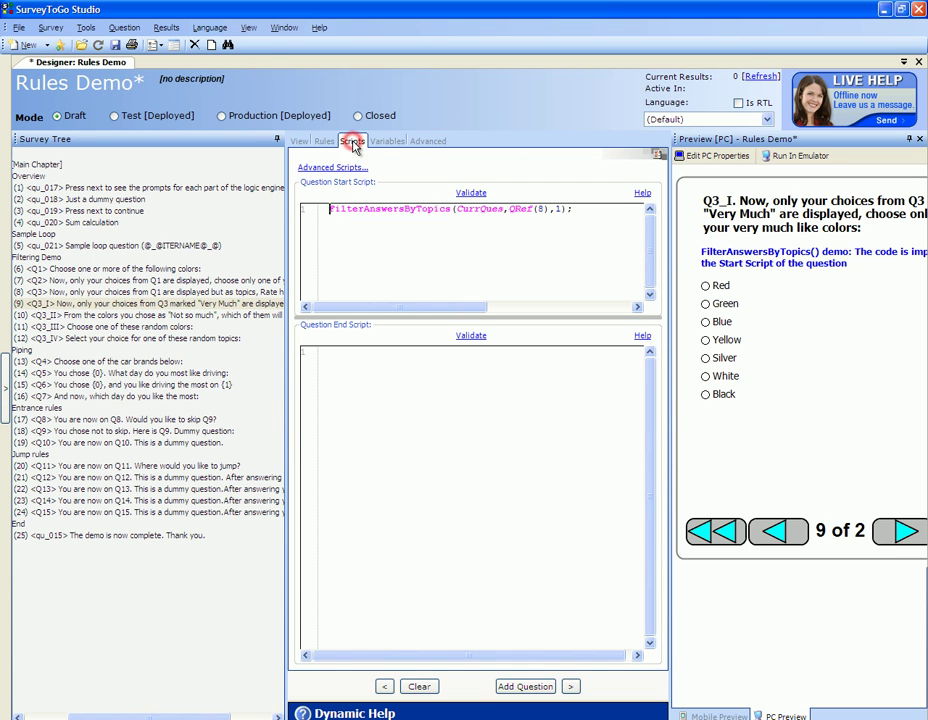
pyautogui.doubleClick(372, 208)
pyautogui.click(378, 210)
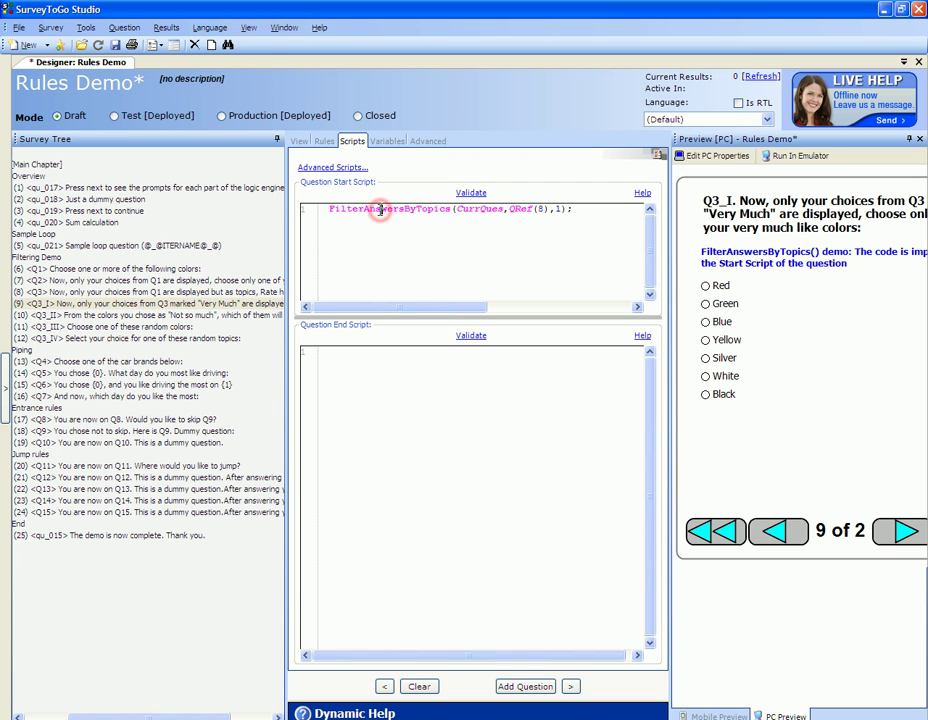
pyautogui.doubleClick(482, 208)
pyautogui.click(509, 209)
pyautogui.moveTo(509, 209); pyautogui.dragTo(548, 209)
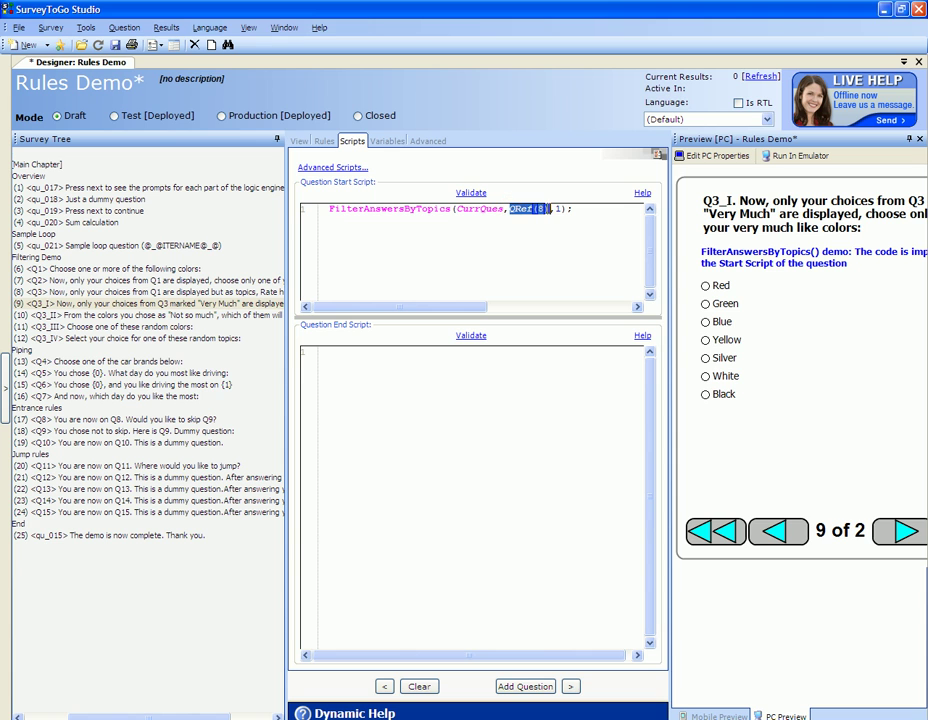
pyautogui.doubleClick(558, 208)
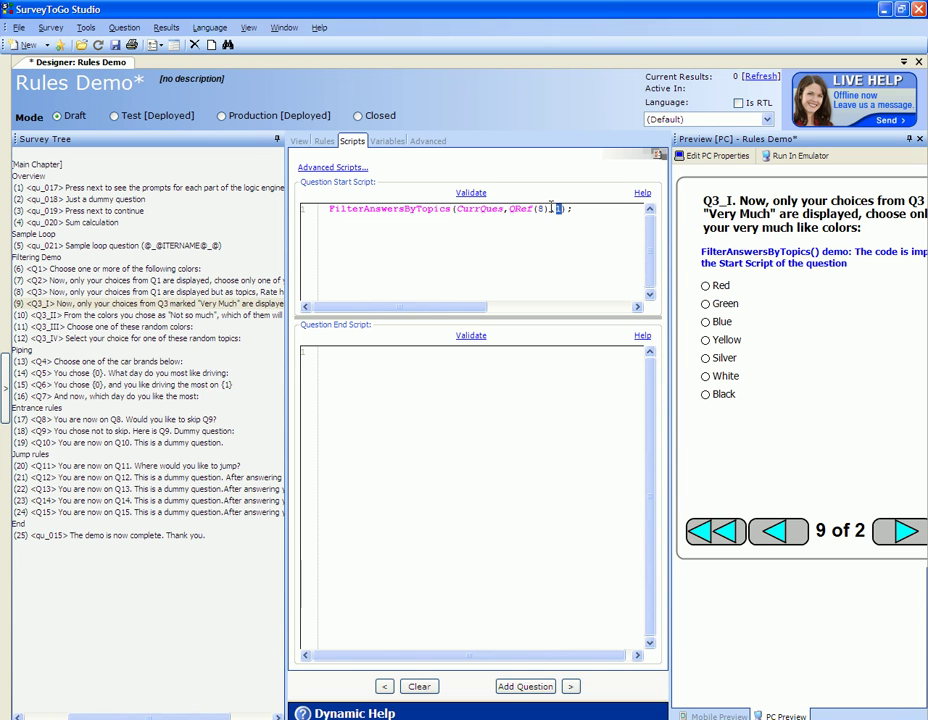
pyautogui.click(491, 208)
pyautogui.doubleClick(517, 209)
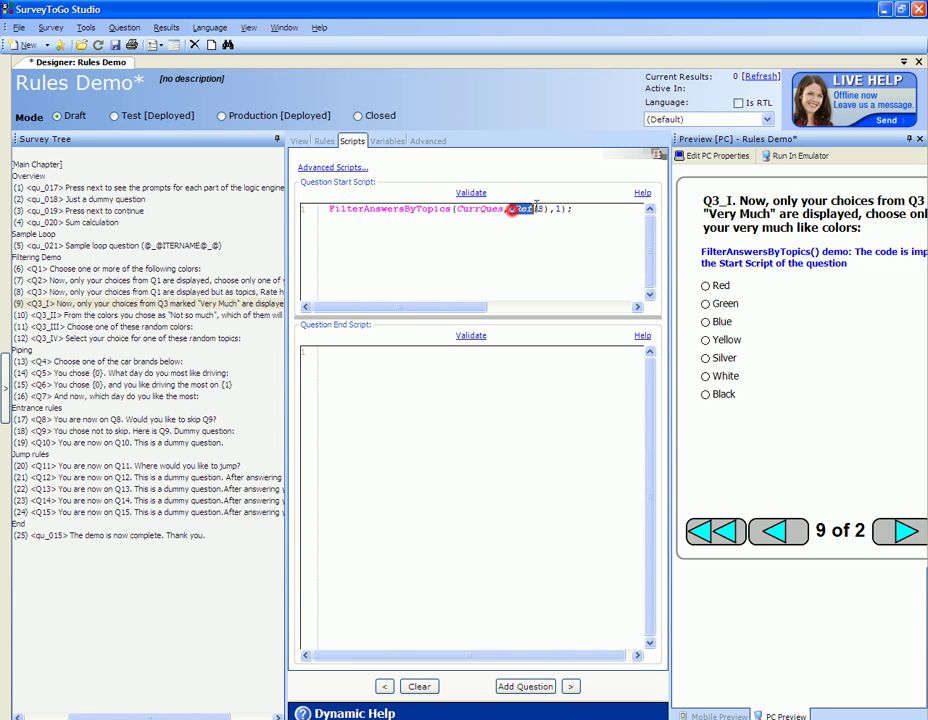
pyautogui.write('QRef')
pyautogui.click(553, 209)
pyautogui.doubleClick(559, 208)
# Check the index of the "Very much" answer in Q3's answer list
pyautogui.click(224, 291)
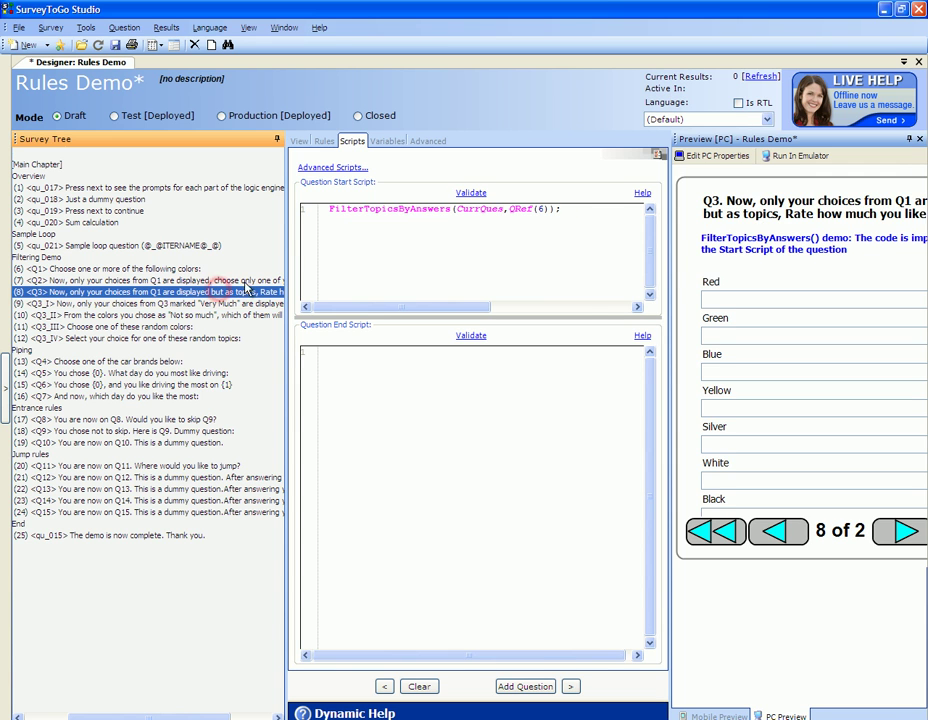
pyautogui.click(299, 141)
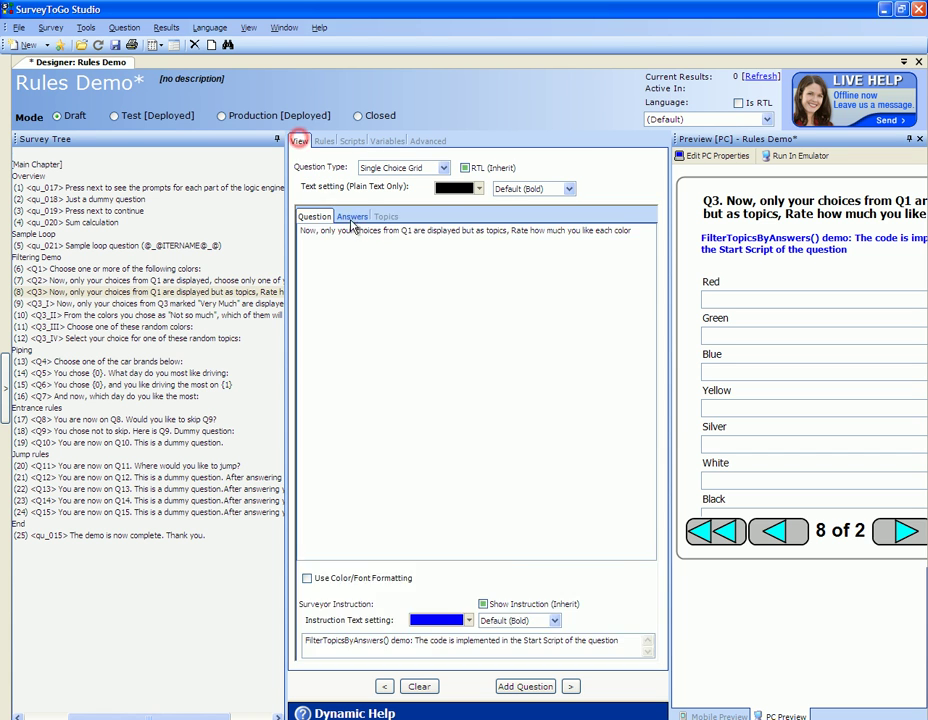
pyautogui.click(351, 219)
pyautogui.click(336, 304)
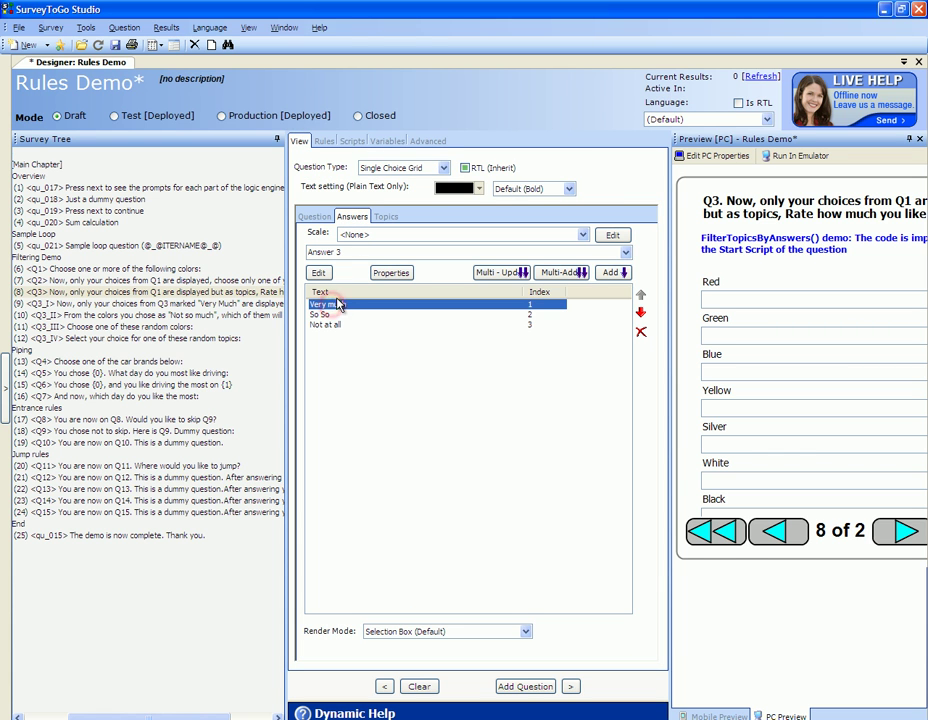
# Return to Q3_I's start script and re-examine the FilterAnswersByTopics function name, its QRef(8) reference and its final argument
pyautogui.click(195, 304)
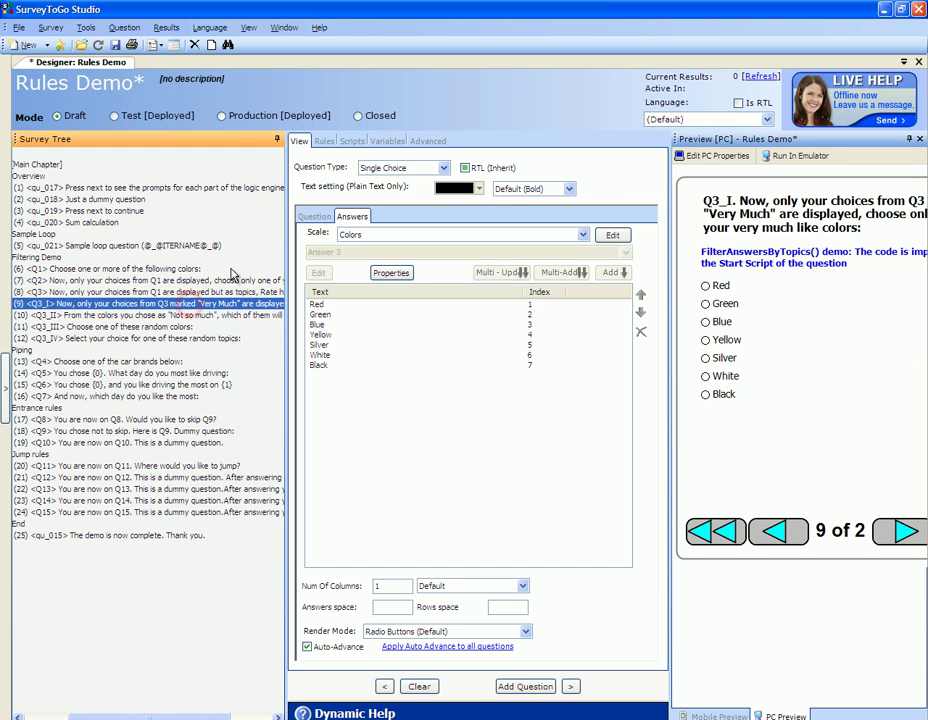
pyautogui.click(352, 141)
pyautogui.doubleClick(373, 209)
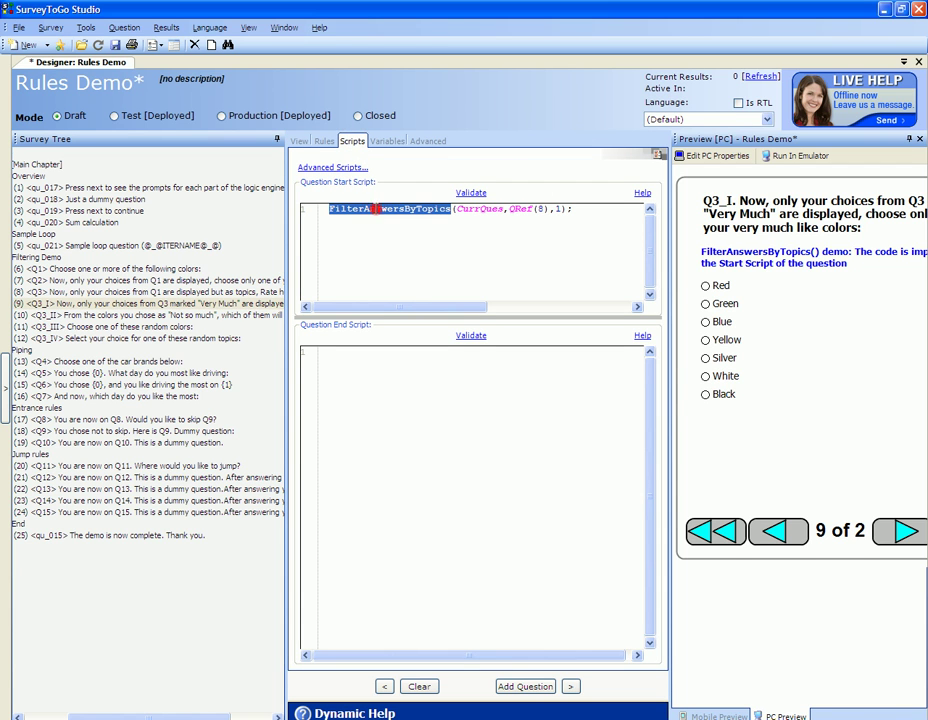
pyautogui.doubleClick(512, 209)
pyautogui.moveTo(512, 209); pyautogui.dragTo(546, 209)
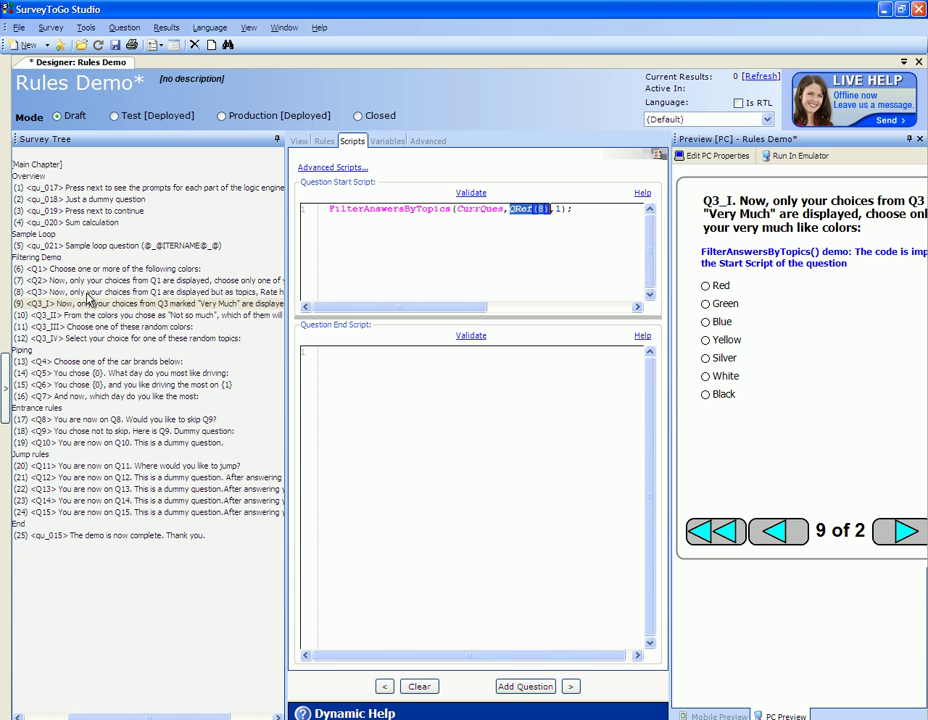
pyautogui.doubleClick(559, 208)
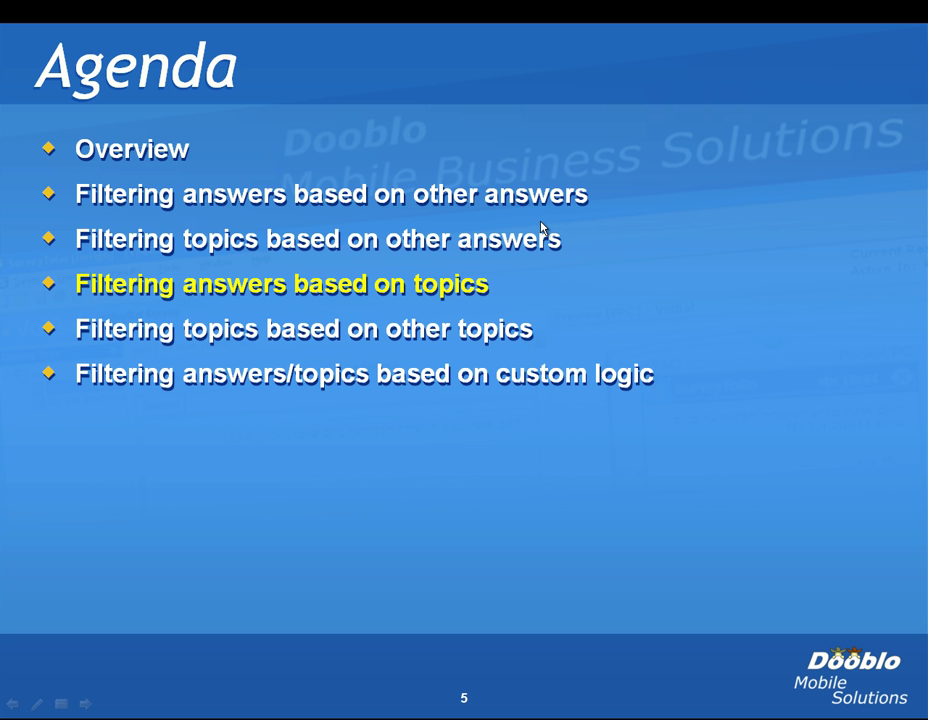
pyautogui.click(541, 228)
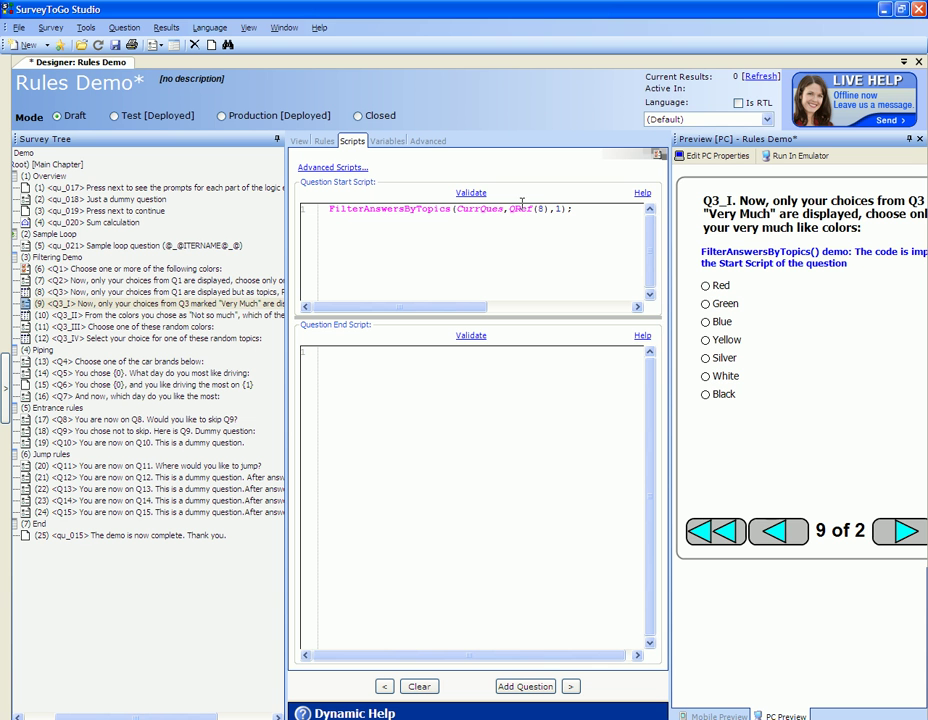
# Review Q3_II's question text and check the answer options for Red in its preview
pyautogui.click(180, 316)
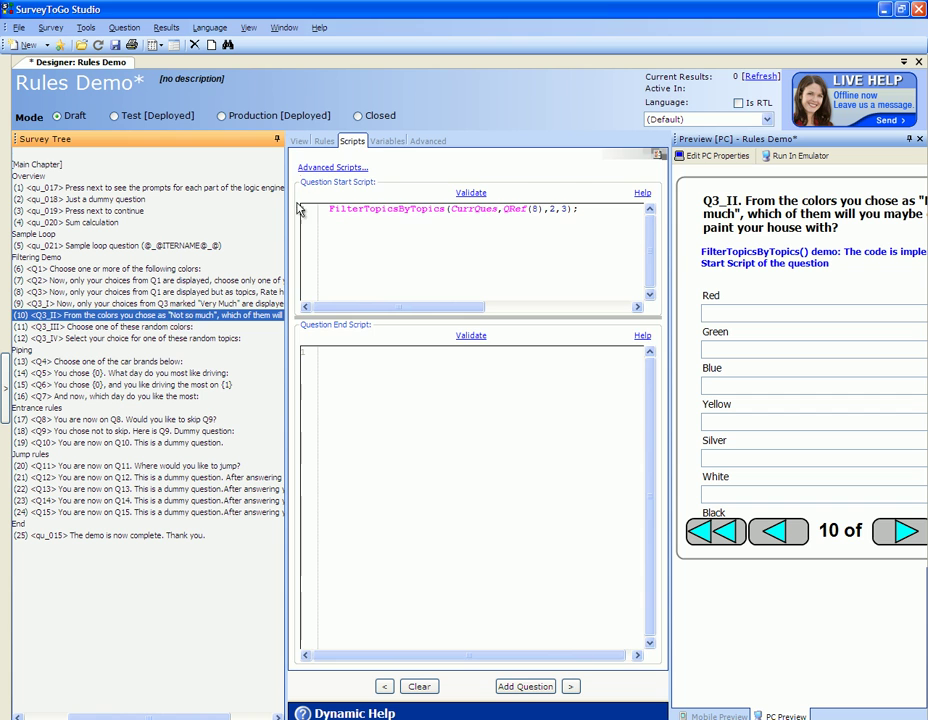
pyautogui.click(299, 142)
pyautogui.click(314, 217)
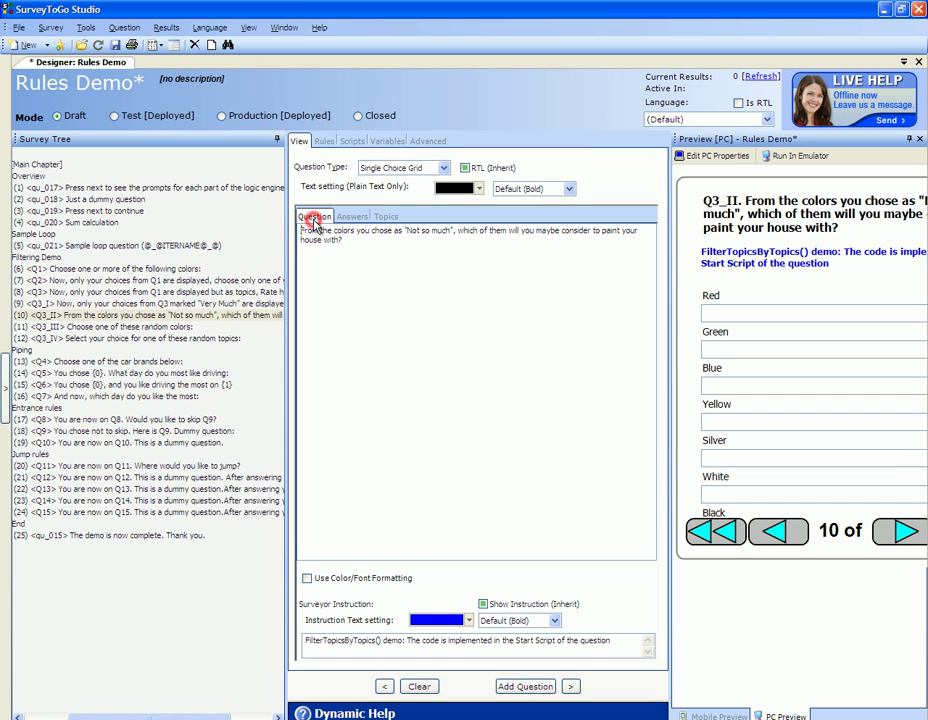
pyautogui.click(712, 316)
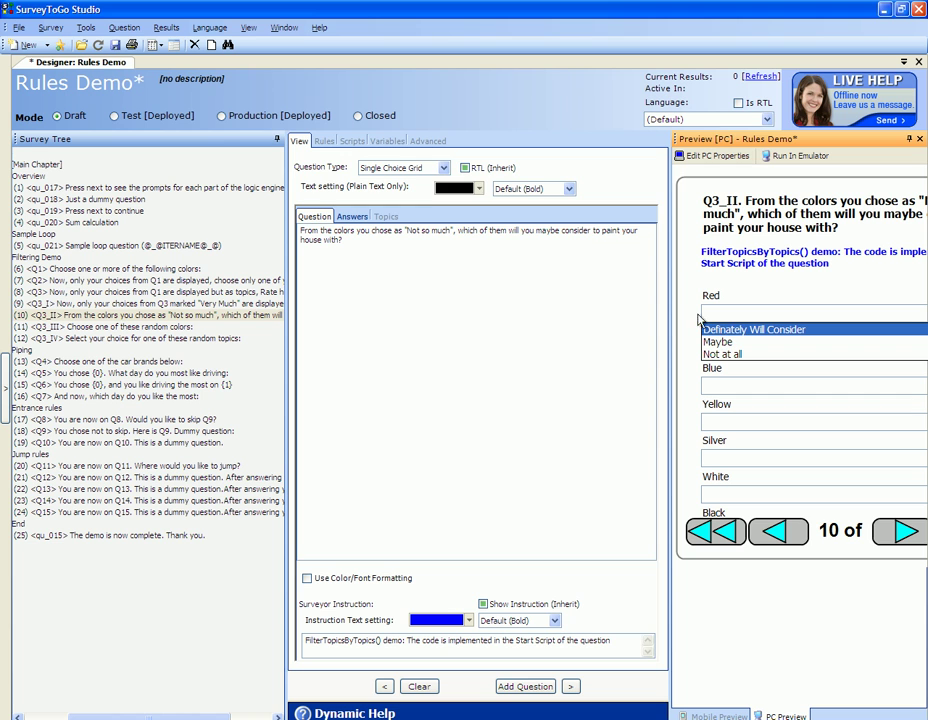
# Open Q3_II's start script and examine the FilterTopicsByTopics call with its CurrQues, QRef(8), 2 and 3 arguments
pyautogui.click(358, 142)
pyautogui.doubleClick(369, 209)
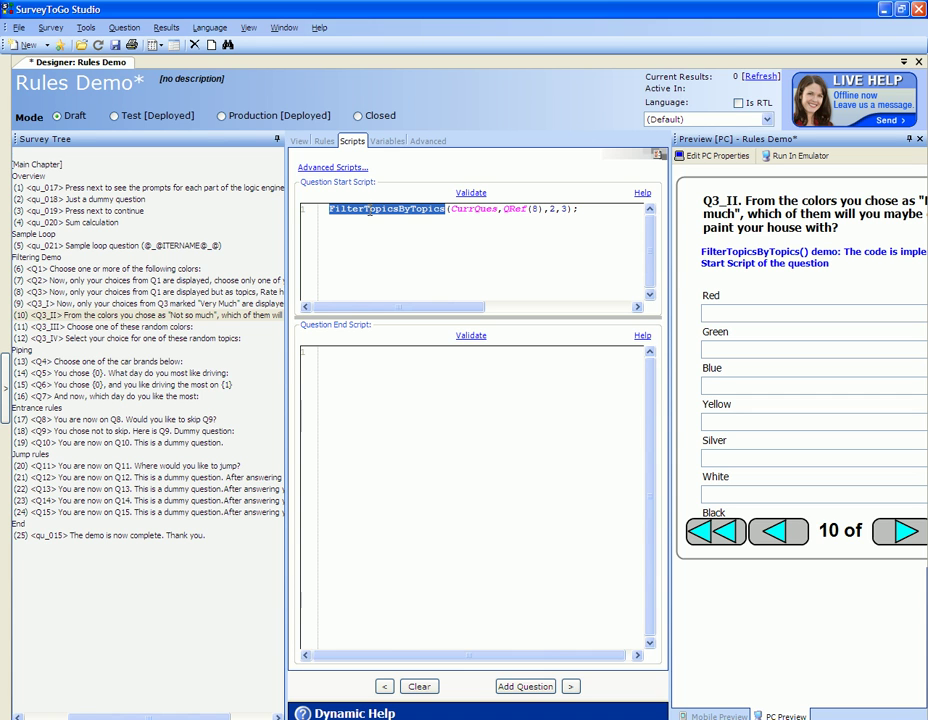
pyautogui.doubleClick(474, 210)
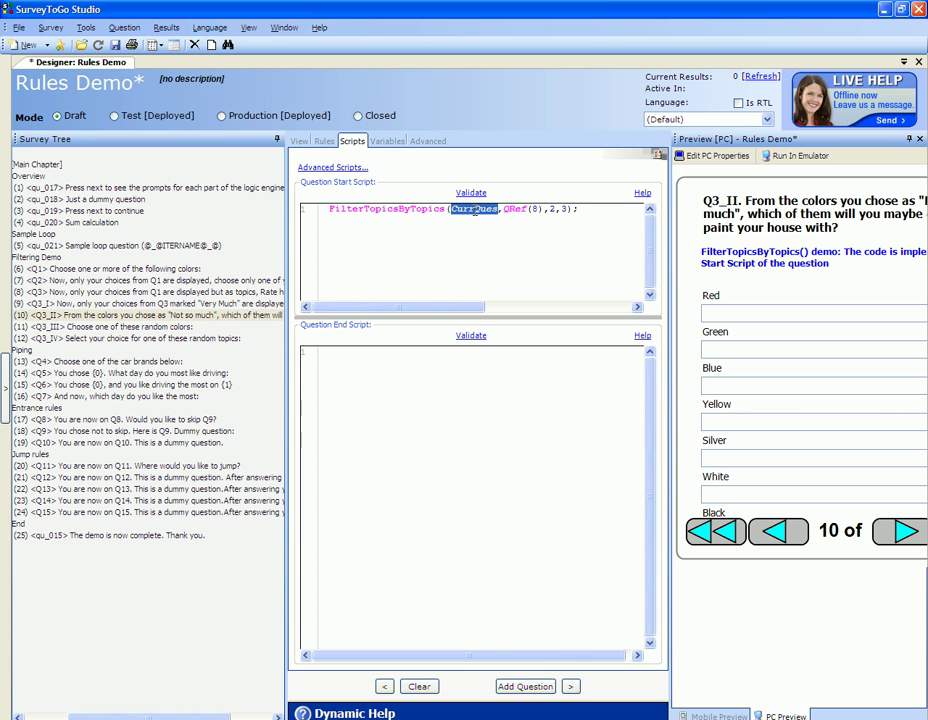
pyautogui.click(506, 210)
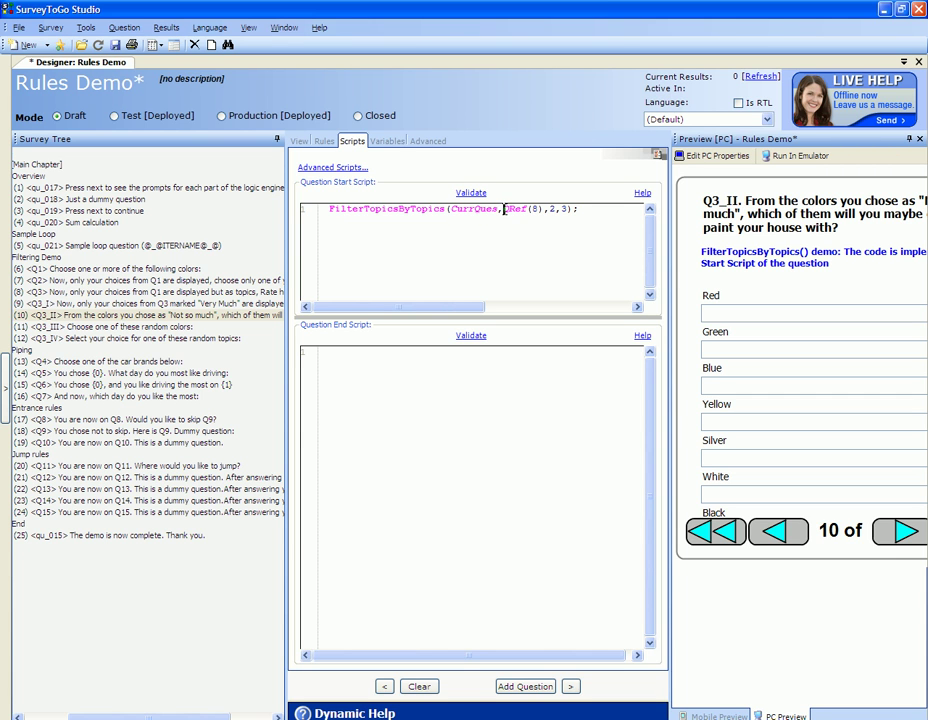
pyautogui.moveTo(505, 210); pyautogui.dragTo(538, 209)
pyautogui.doubleClick(552, 209)
pyautogui.doubleClick(564, 209)
# Check the indexes of the "So So" and "Not at all" answers in Q3's answer list
pyautogui.click(40, 292)
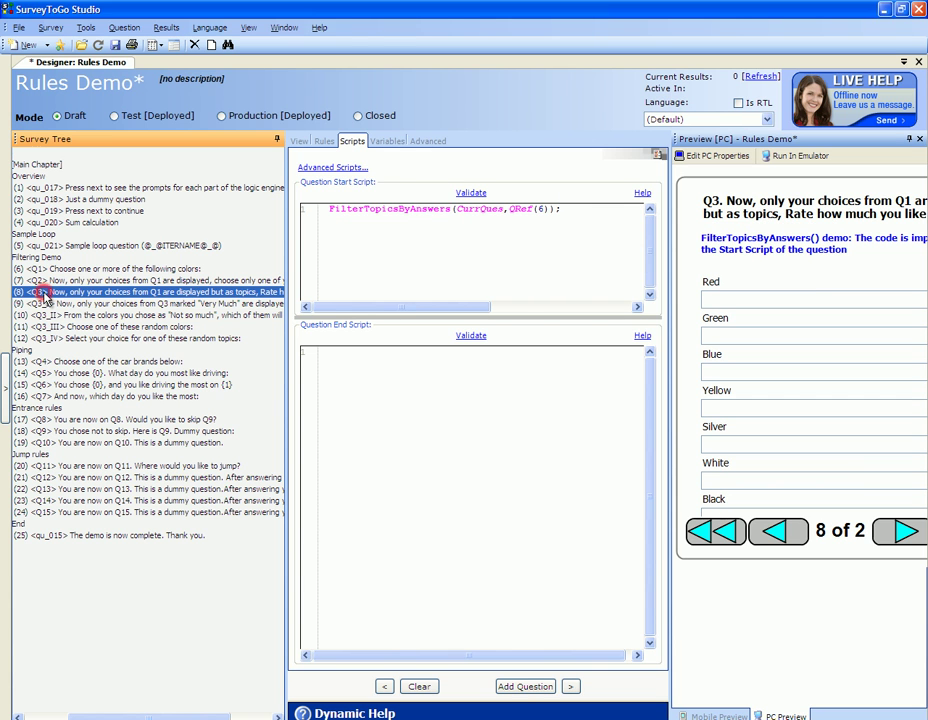
pyautogui.click(299, 141)
pyautogui.click(353, 214)
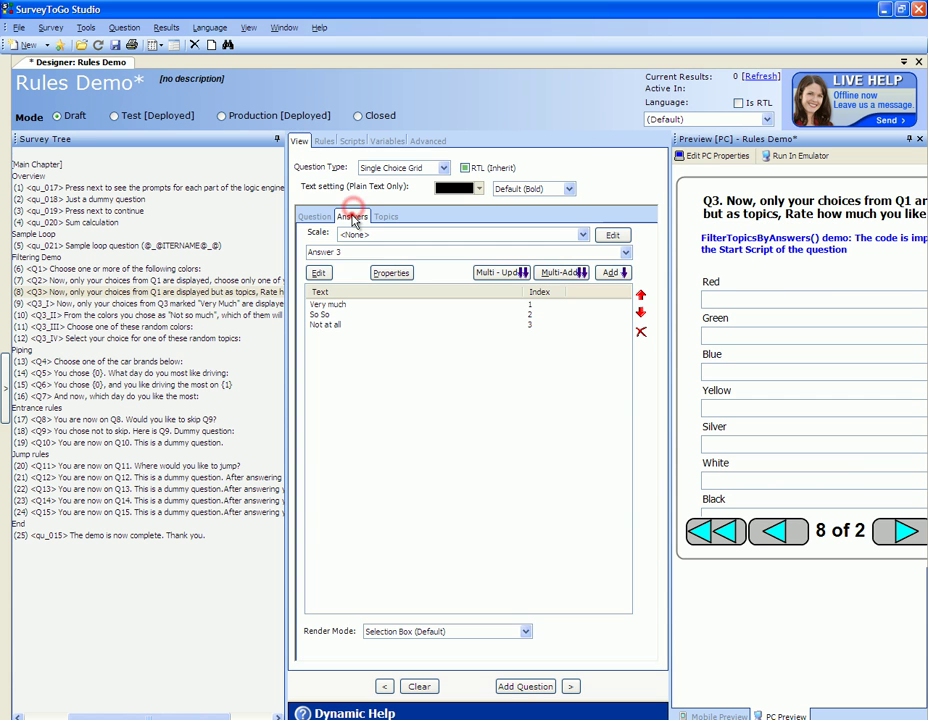
pyautogui.click(317, 315)
pyautogui.click(322, 326)
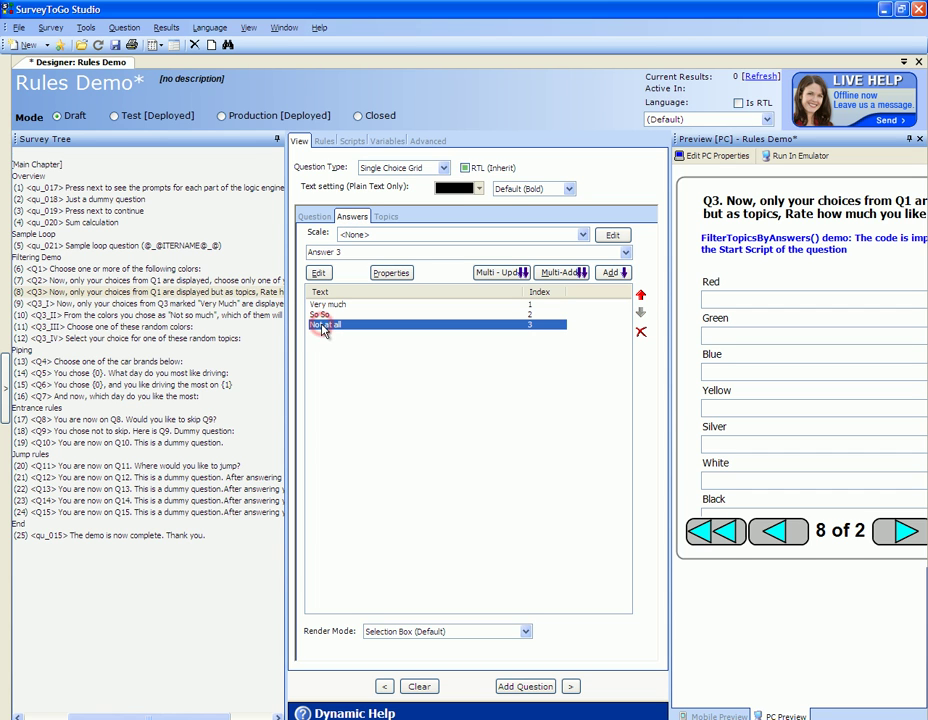
# Return to Q3_II's start script and highlight the FilterTopicsByTopics function name
pyautogui.click(65, 315)
pyautogui.click(352, 141)
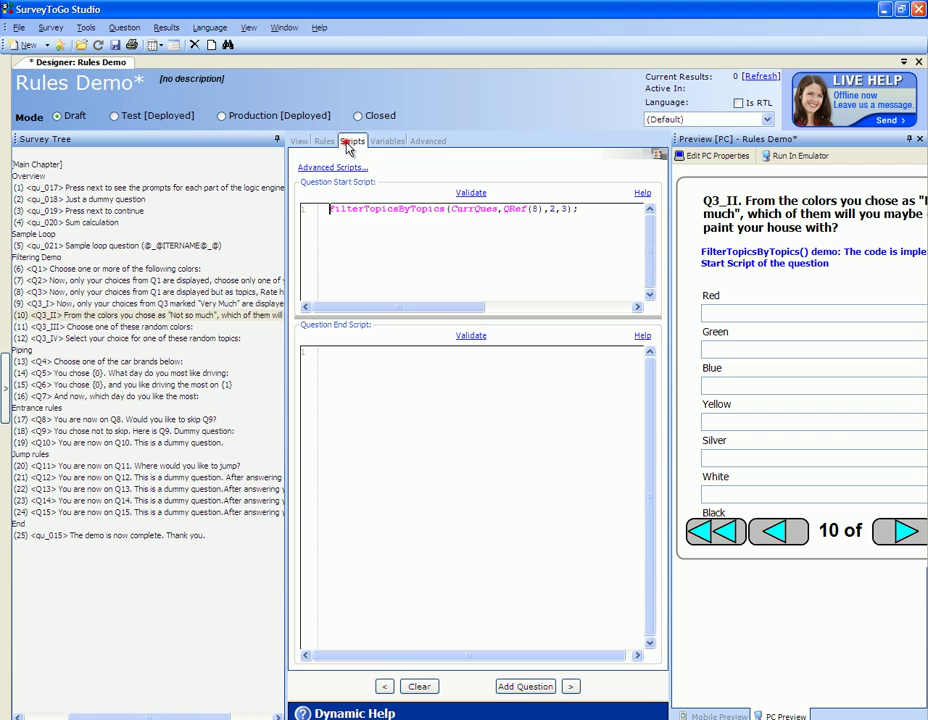
pyautogui.doubleClick(389, 209)
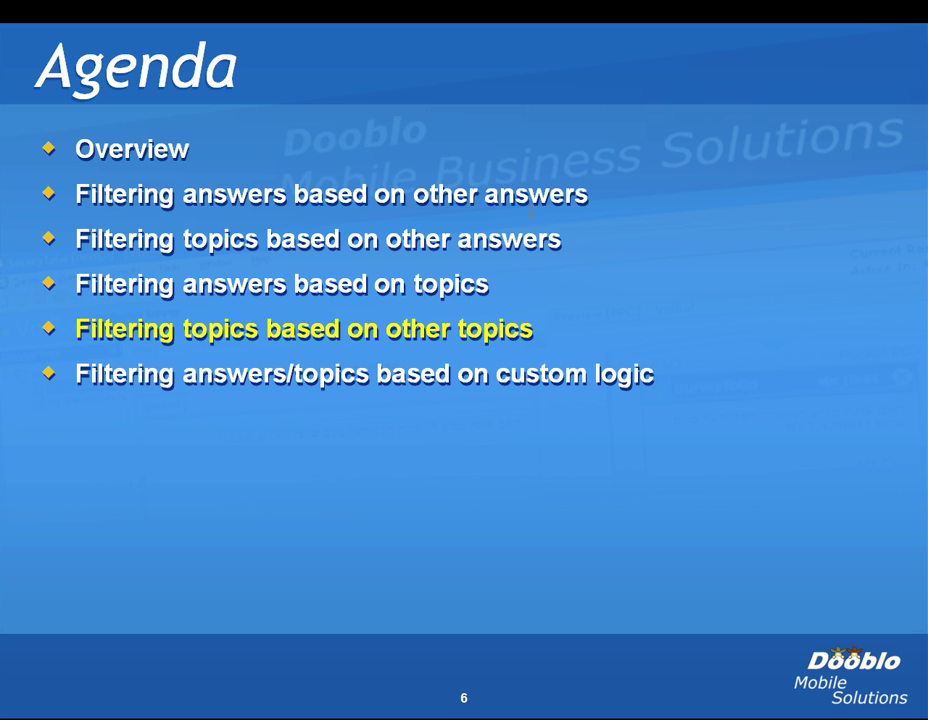
pyautogui.press('Right')
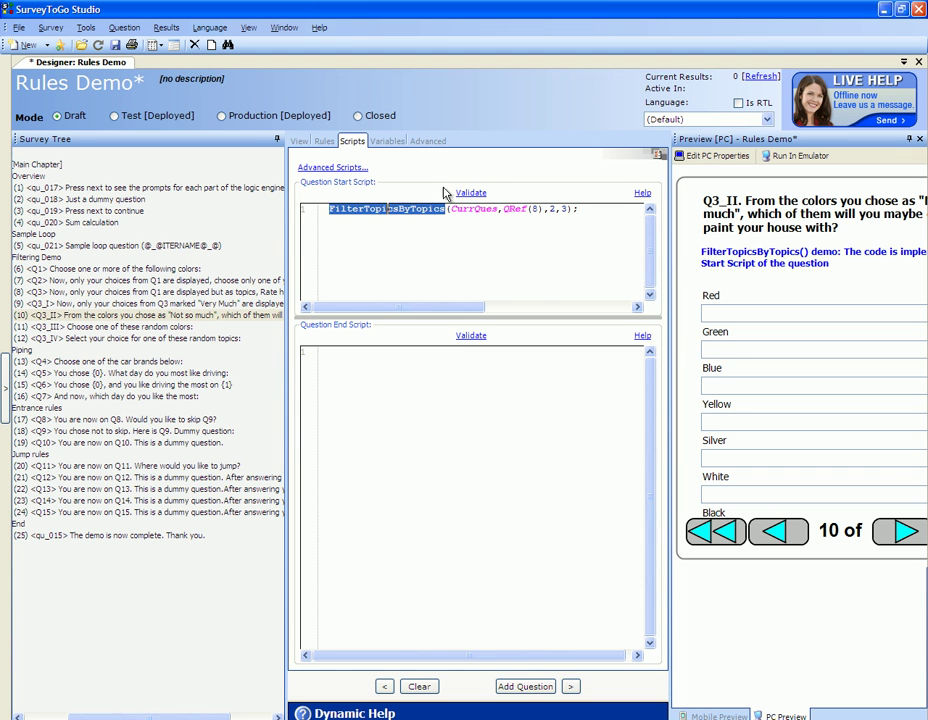
# Review Q3_III's Colors-based answers and its question text about choosing a random color
pyautogui.click(160, 326)
pyautogui.click(298, 141)
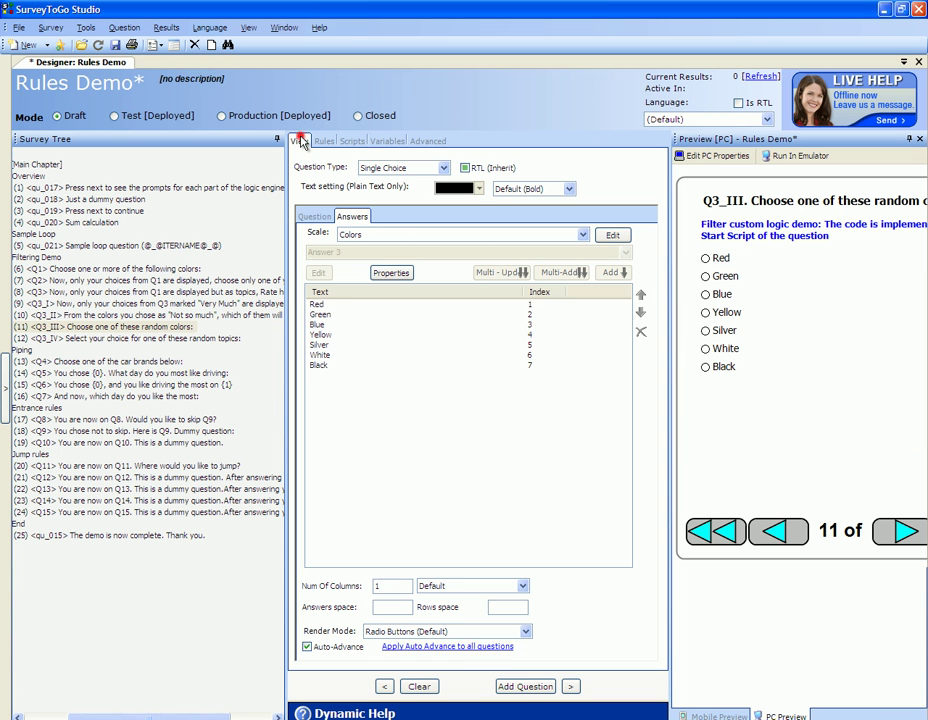
pyautogui.click(313, 216)
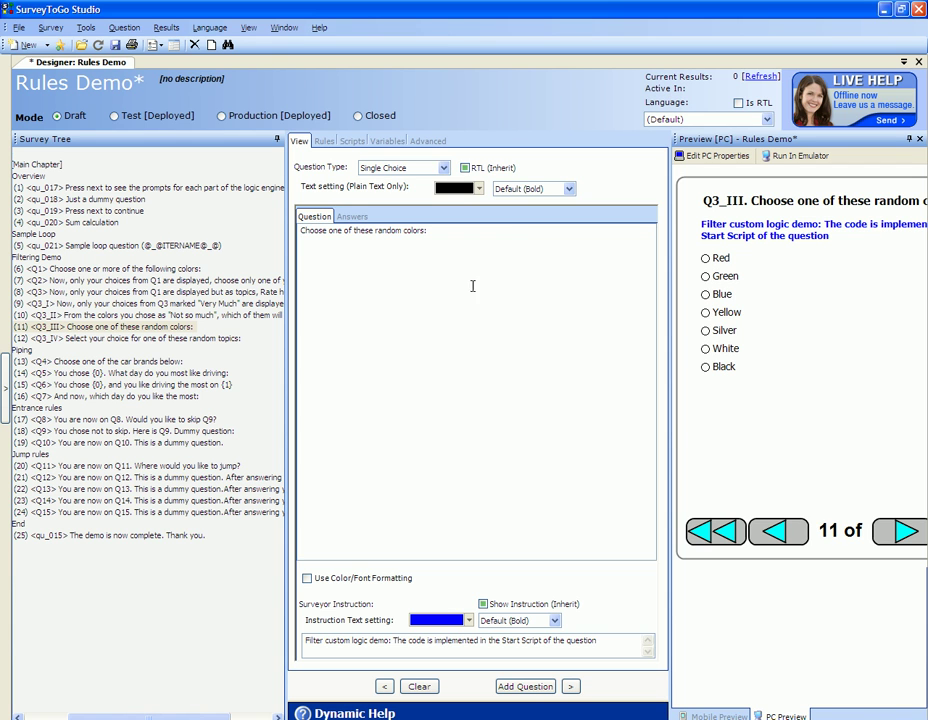
# Open Q3_III's start script, widen the script pane, and examine the randomAnswers variable and the CreateRandomArray(3,1,7) arguments
pyautogui.click(352, 141)
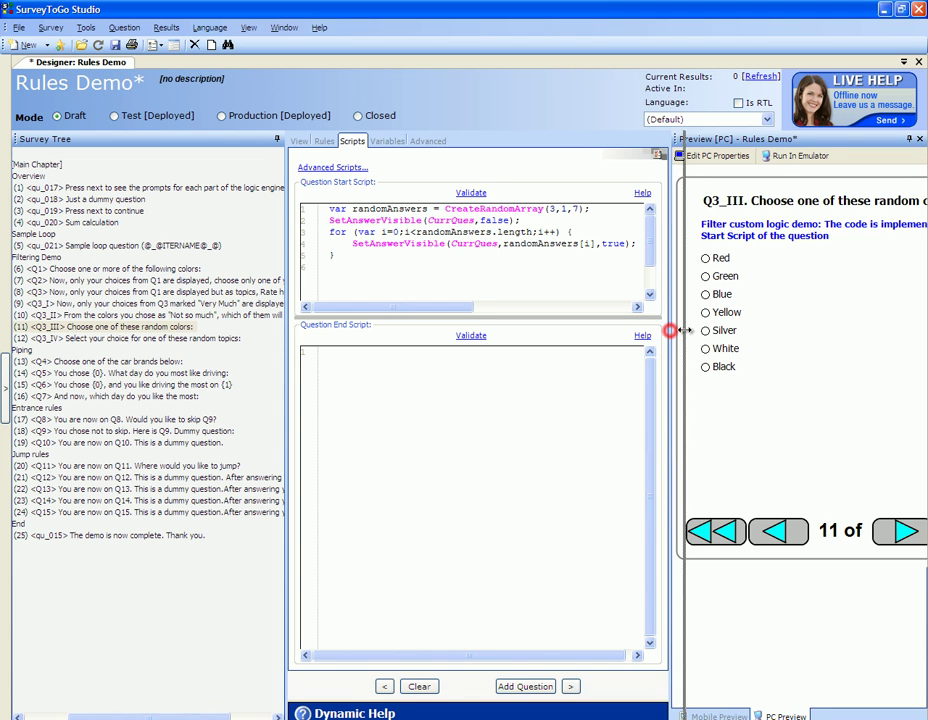
pyautogui.moveTo(671, 330); pyautogui.dragTo(684, 330)
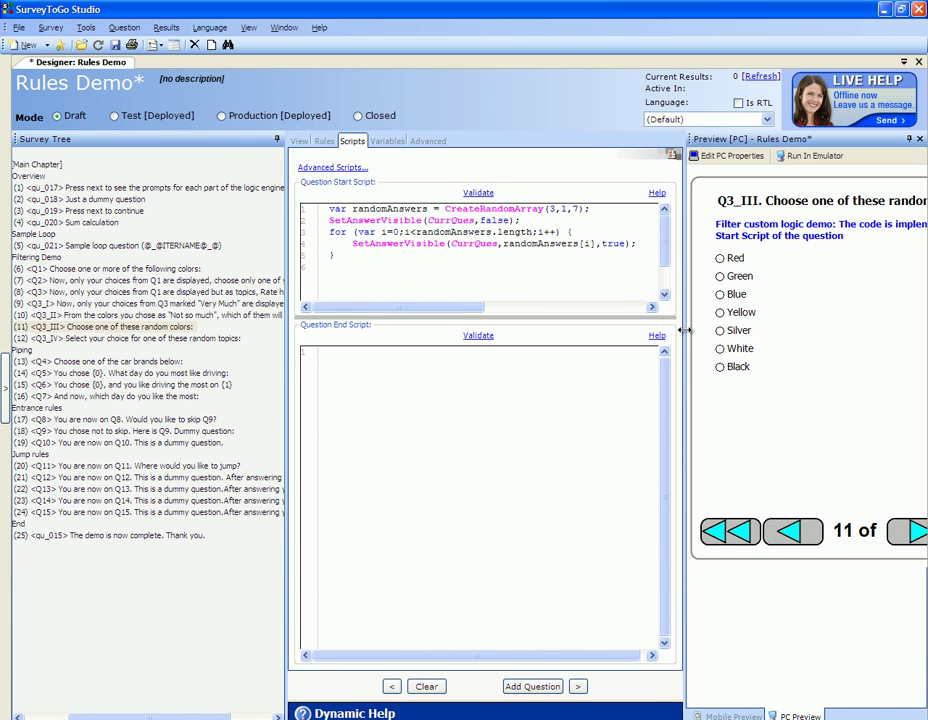
pyautogui.doubleClick(372, 210)
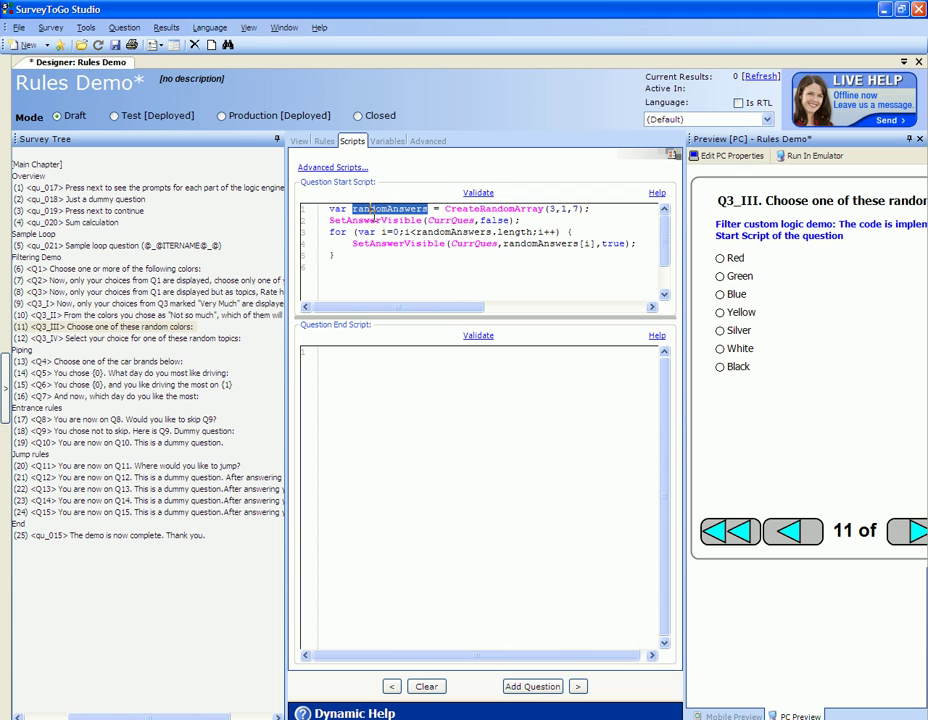
pyautogui.doubleClick(476, 209)
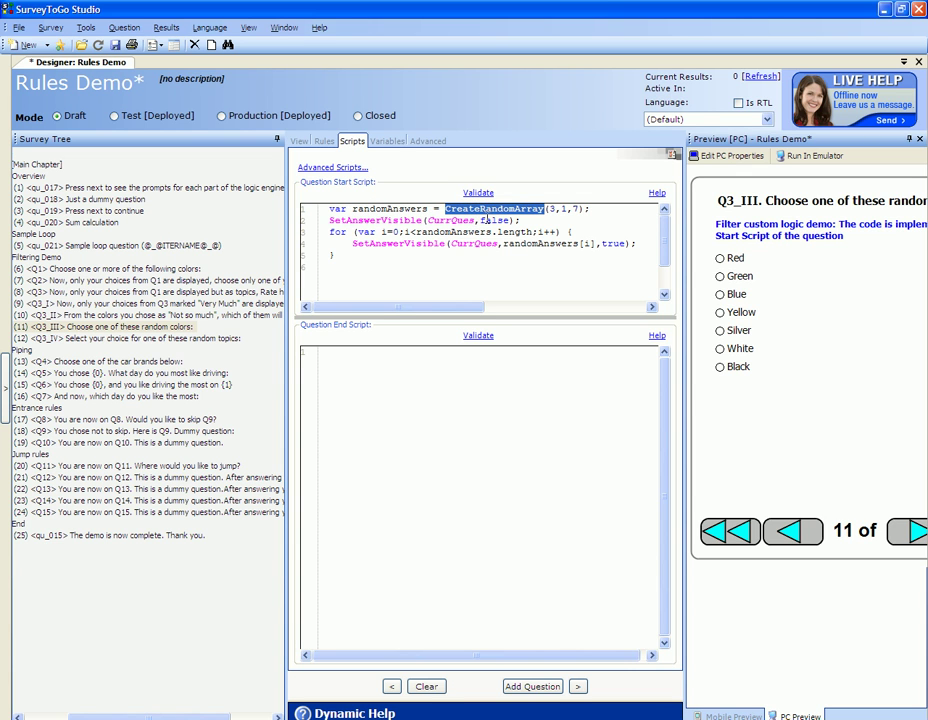
pyautogui.click(552, 209)
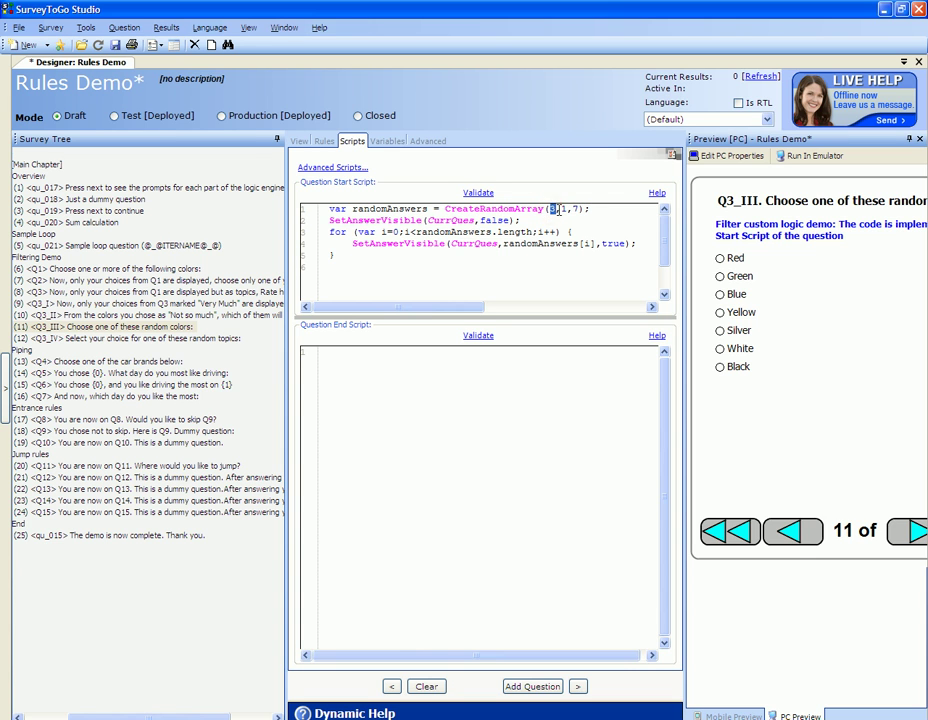
pyautogui.doubleClick(563, 209)
pyautogui.doubleClick(576, 209)
# Examine the SetAnswerVisible call with its false argument in Q3_III's start script, up to the start of the for loop
pyautogui.doubleClick(395, 220)
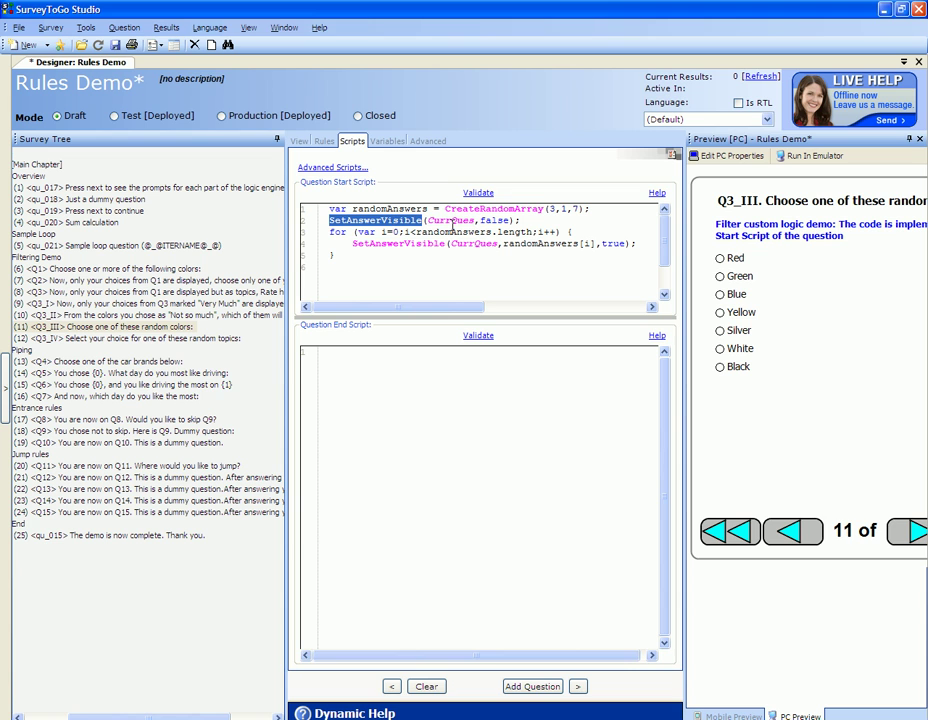
pyautogui.doubleClick(495, 220)
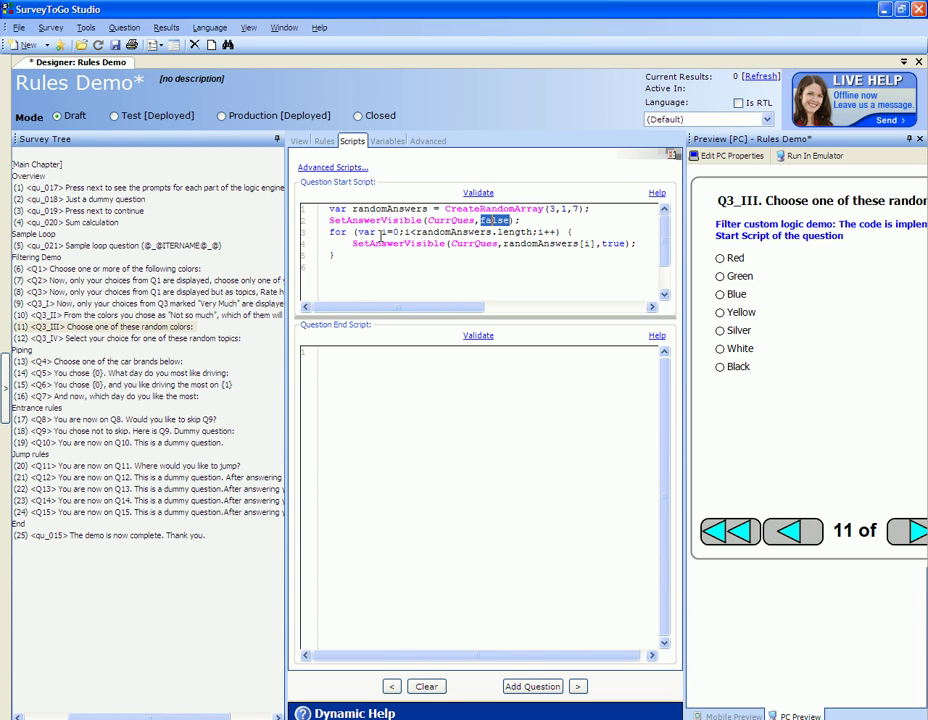
pyautogui.click(338, 231)
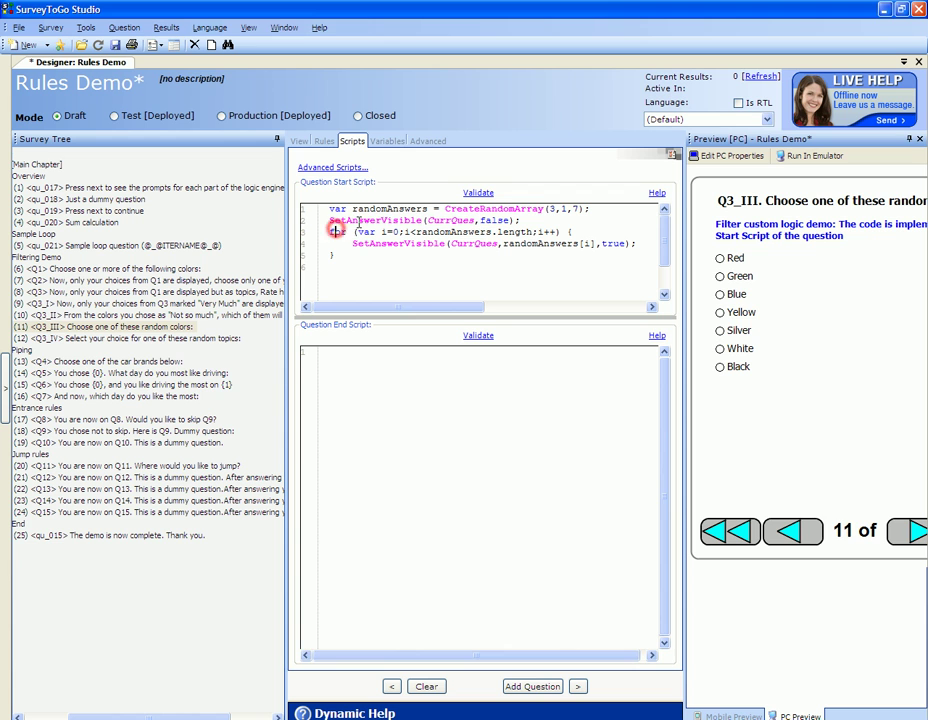
# Trace the randomAnswers array through the for loop and examine the looped SetAnswerVisible call with its true argument
pyautogui.doubleClick(385, 210)
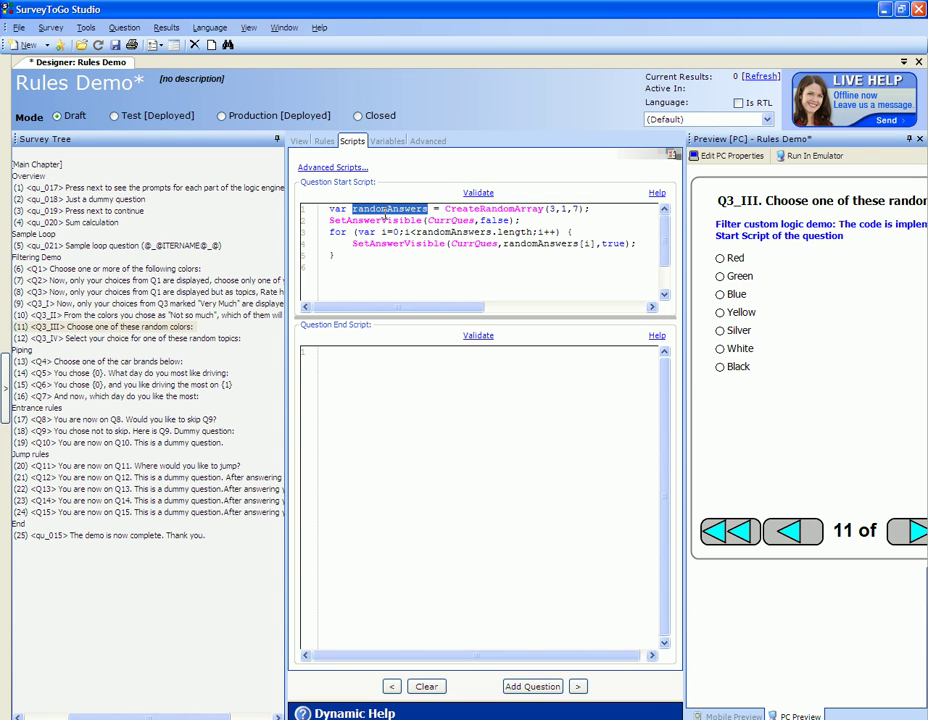
pyautogui.doubleClick(515, 232)
pyautogui.click(511, 245)
pyautogui.doubleClick(430, 244)
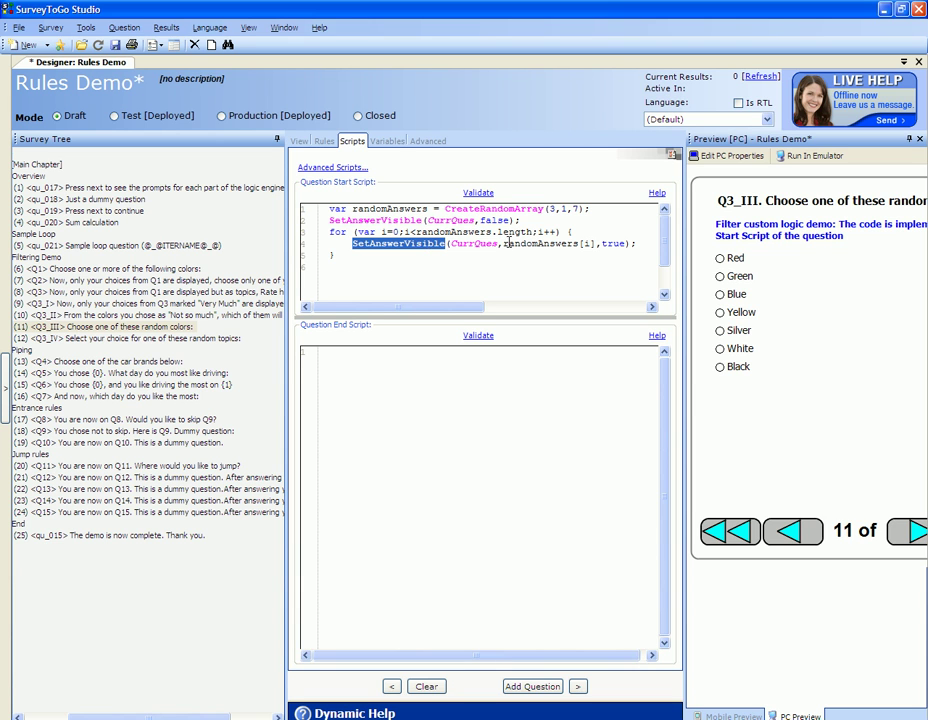
pyautogui.doubleClick(613, 243)
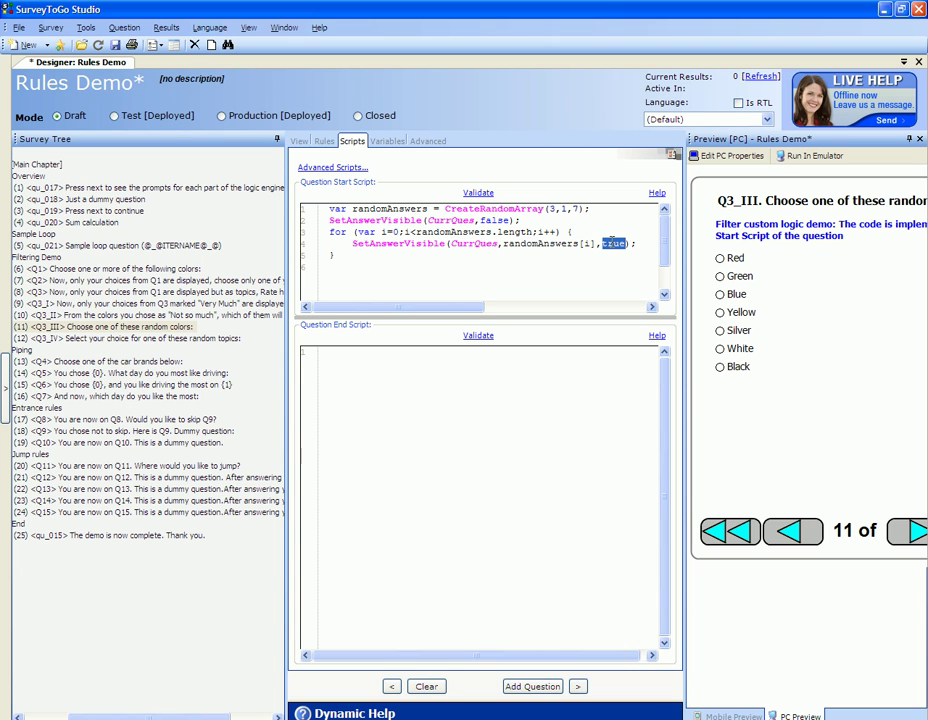
pyautogui.doubleClick(549, 208)
# Open question Q3_IV and review its question text about selecting a choice for random topics
pyautogui.click(222, 340)
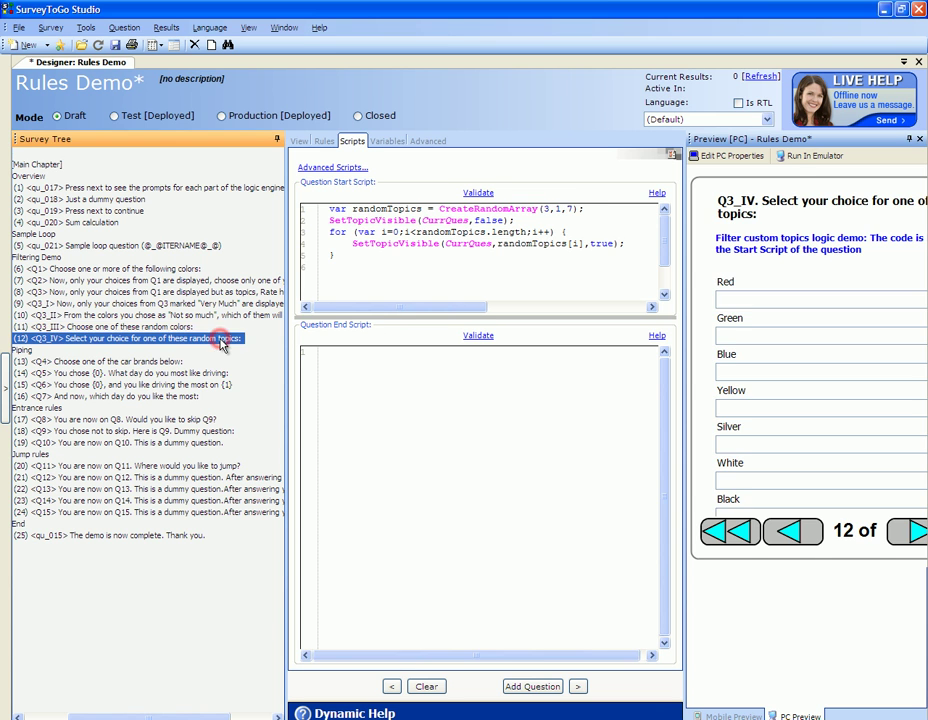
pyautogui.click(297, 141)
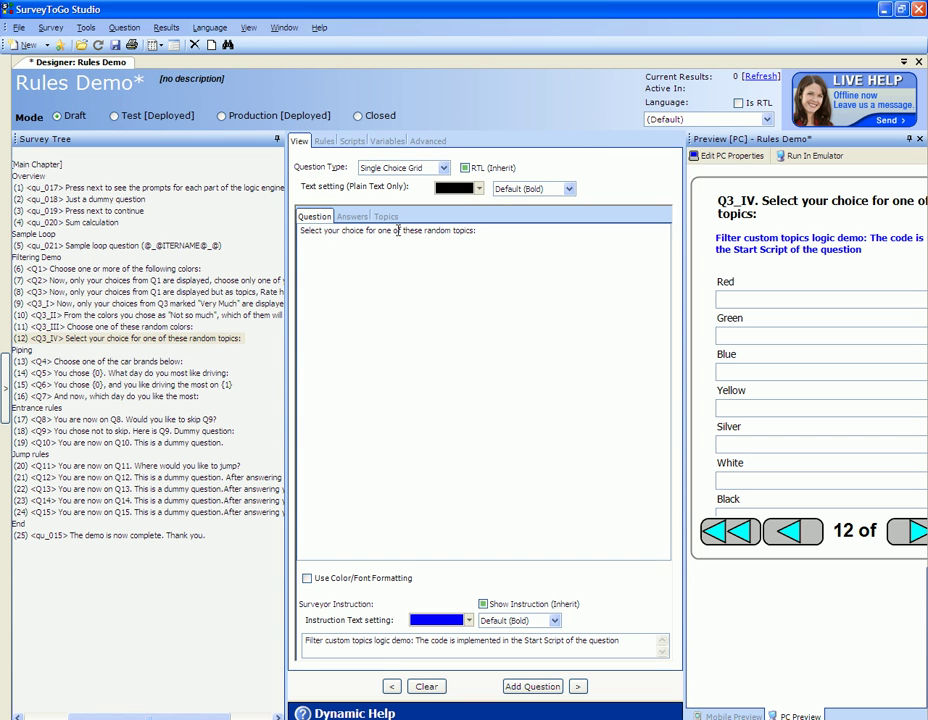
pyautogui.moveTo(425, 232); pyautogui.dragTo(472, 231)
pyautogui.click(464, 230)
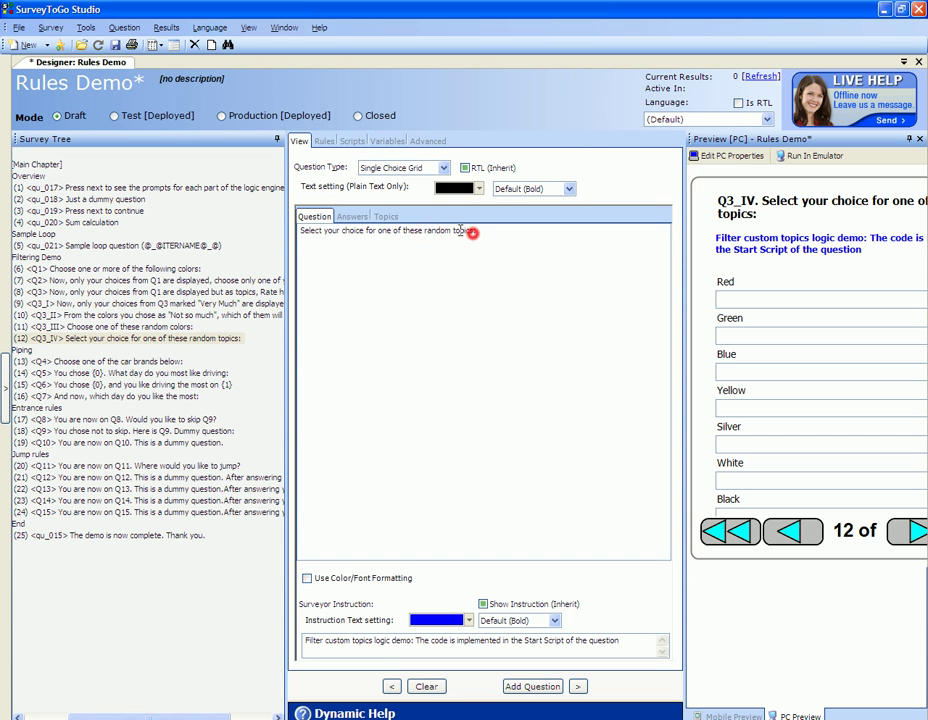
# Open Q3_IV's start script and examine both SetTopicVisible calls, before and inside the for loop
pyautogui.click(347, 141)
pyautogui.click(358, 220)
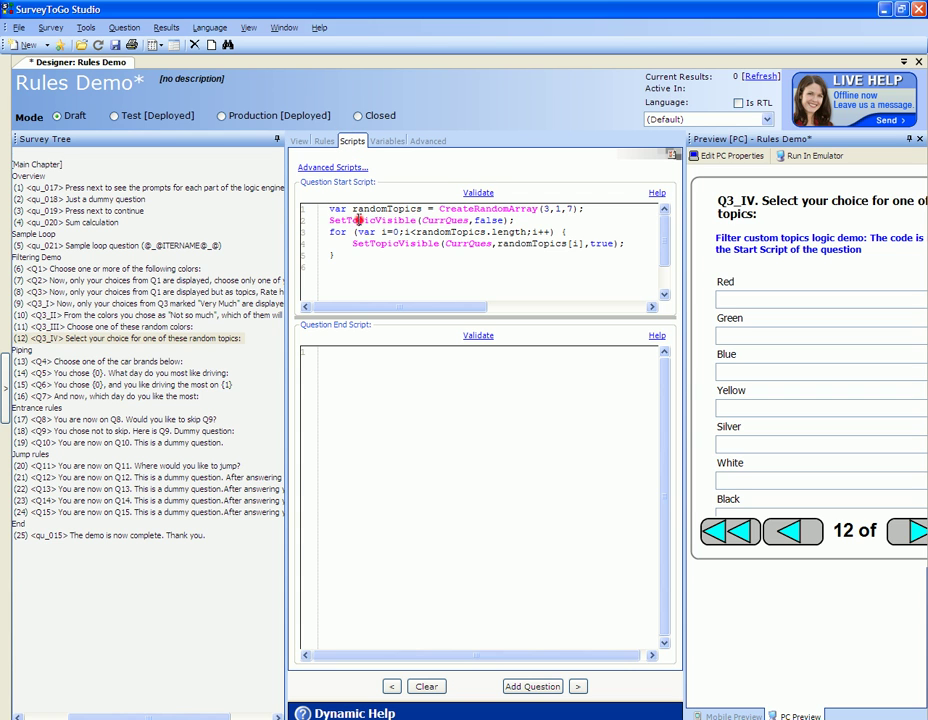
pyautogui.doubleClick(359, 220)
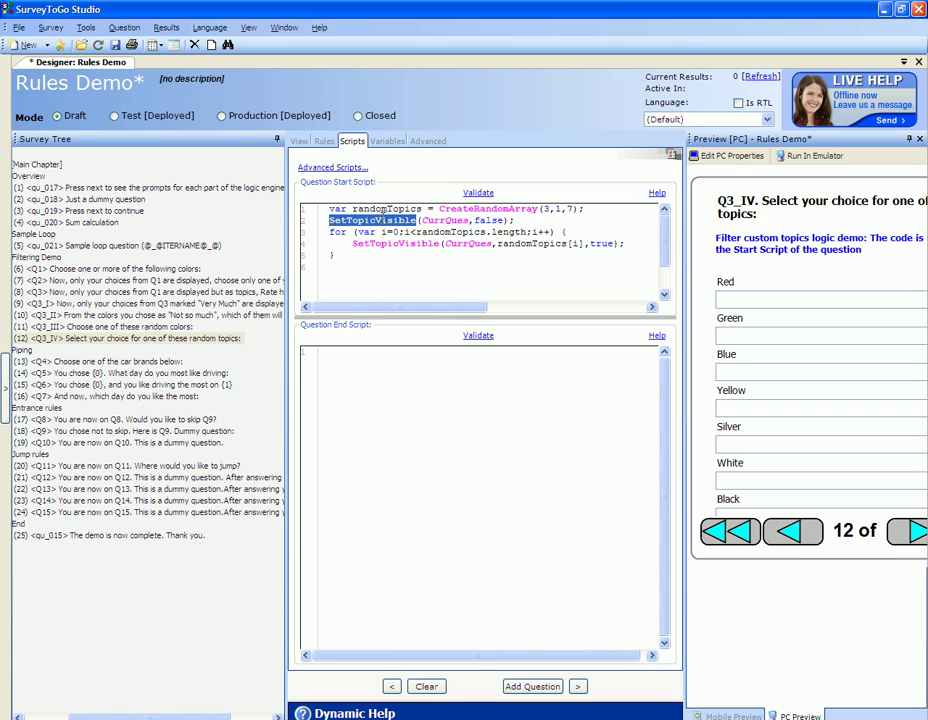
pyautogui.doubleClick(383, 243)
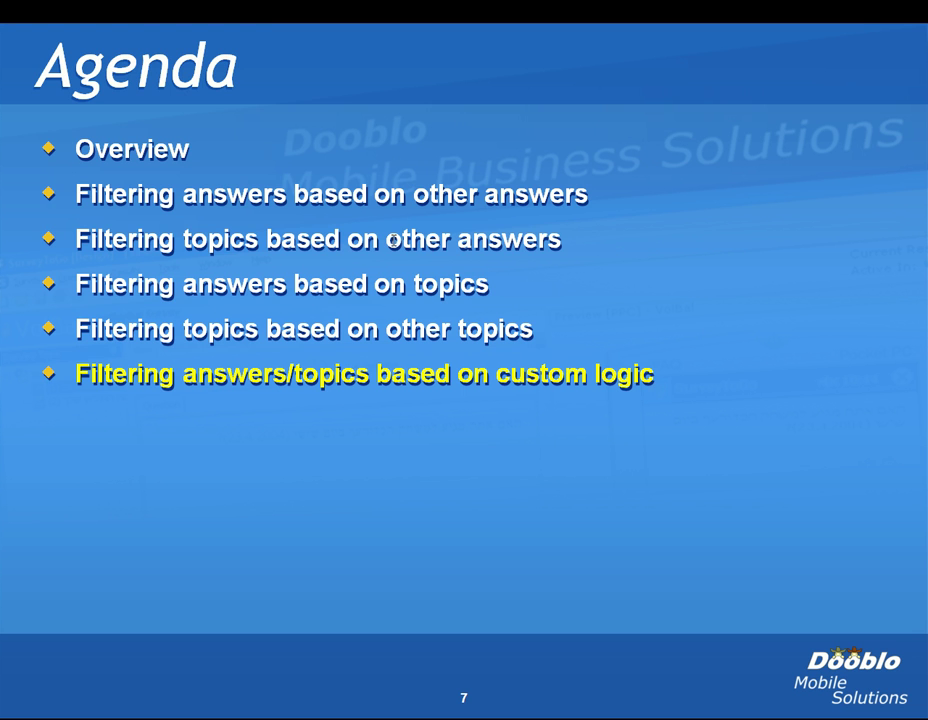
pyautogui.press('Right')
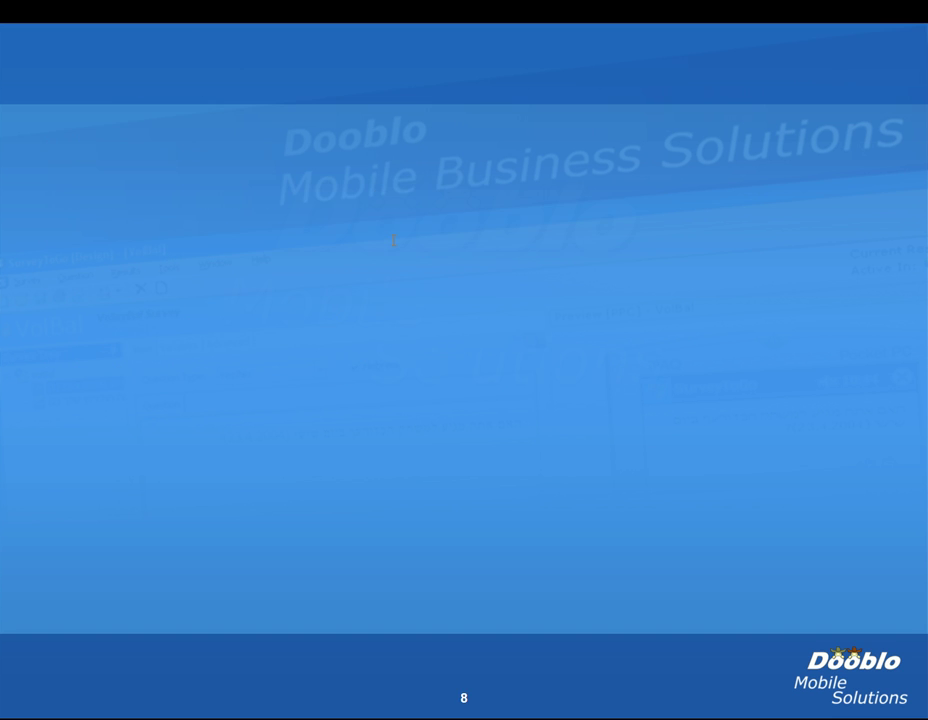